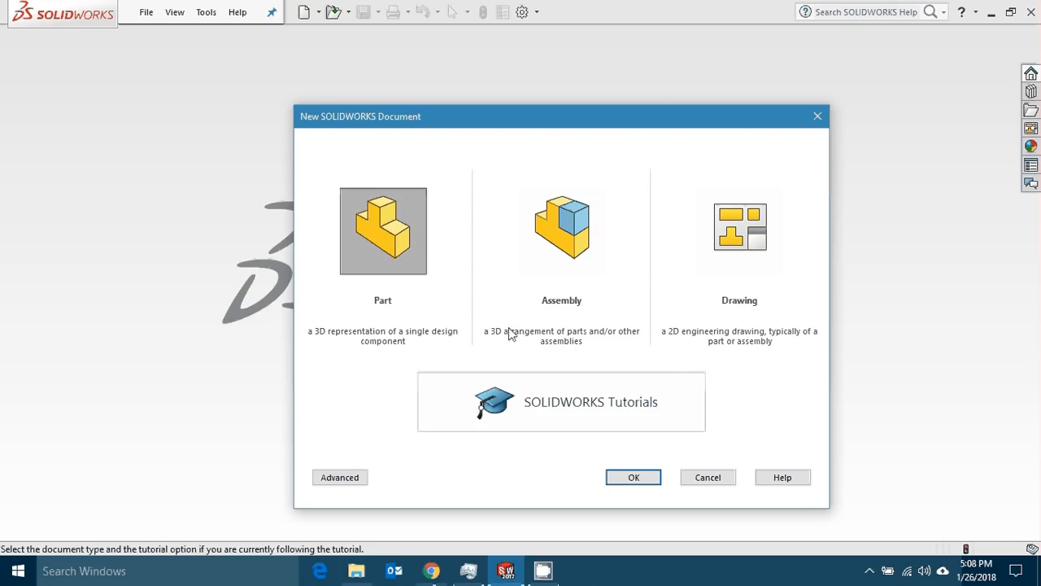
# - Create a new part and start a sketch on the Front Plane
pyautogui.click(643, 477)
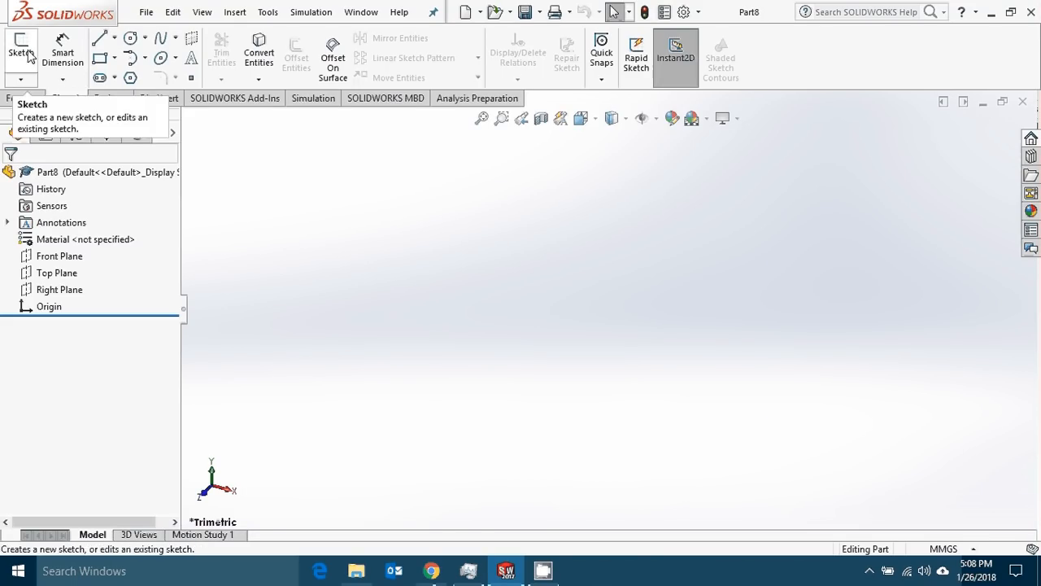
pyautogui.click(21, 47)
pyautogui.click(487, 203)
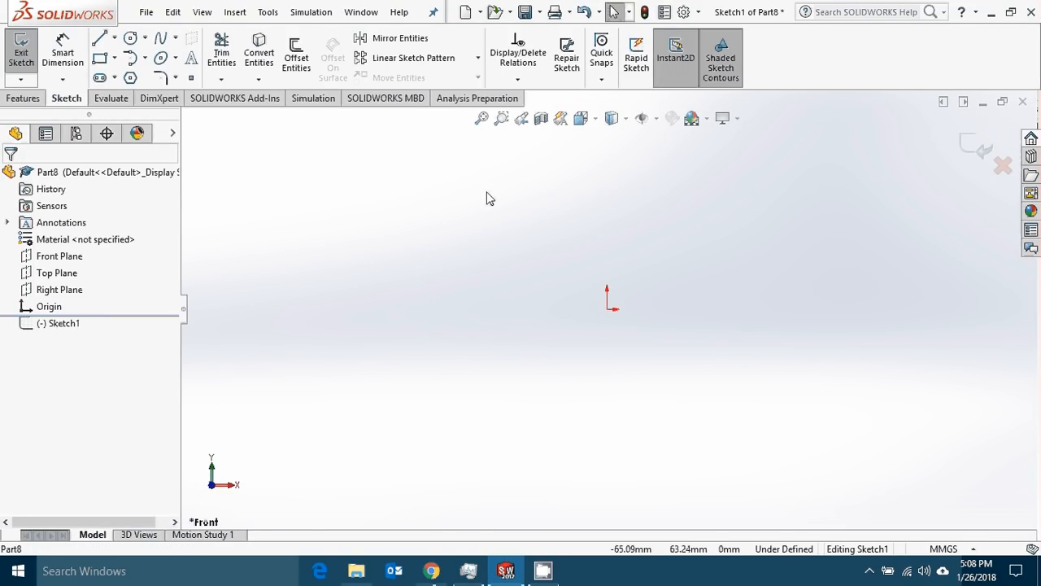
# - Sketch a narrow vertical corner rectangle about 87 mm tall, starting at the origin
pyautogui.click(99, 58)
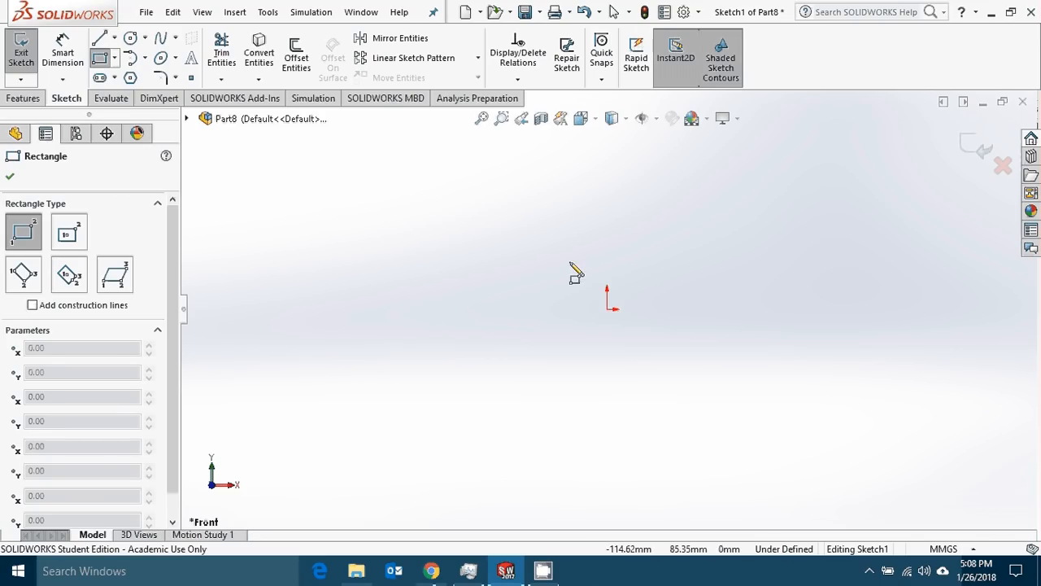
pyautogui.click(607, 309)
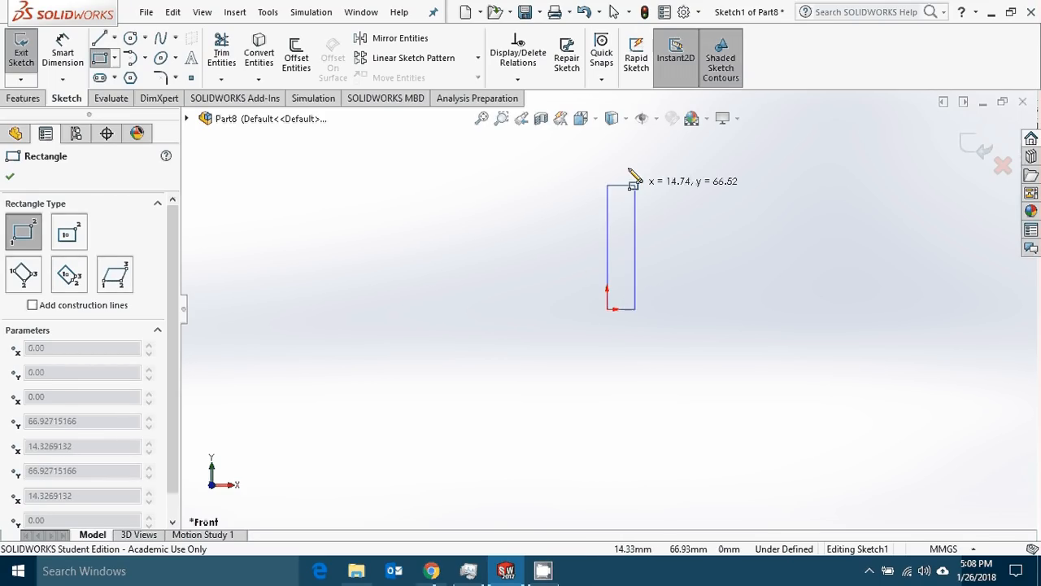
pyautogui.click(627, 149)
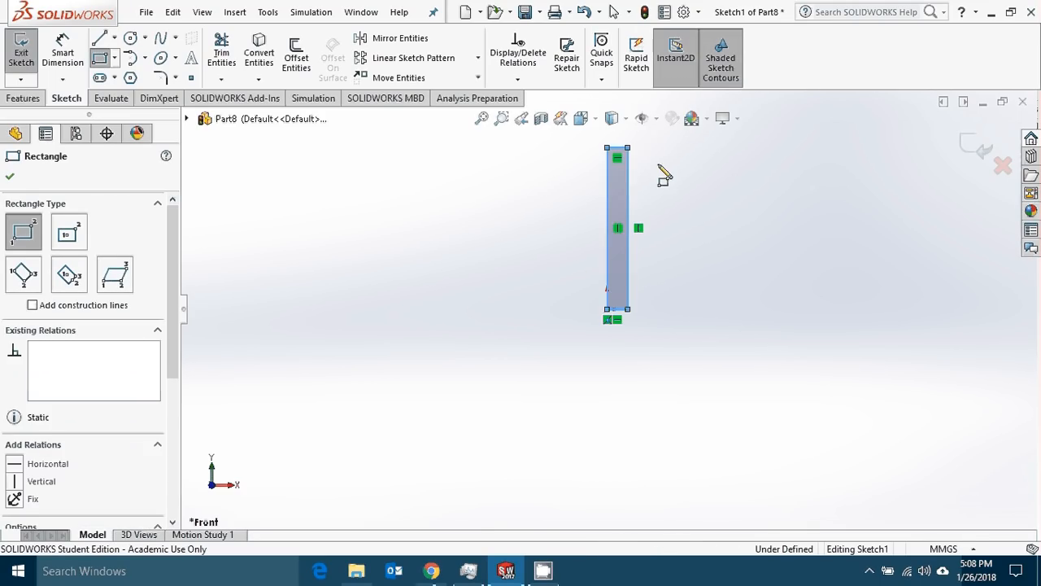
# - Sketch a second rectangle about 31 by 10 mm from the tall rectangle's upper-left corner, extending past its right side
pyautogui.click(607, 147)
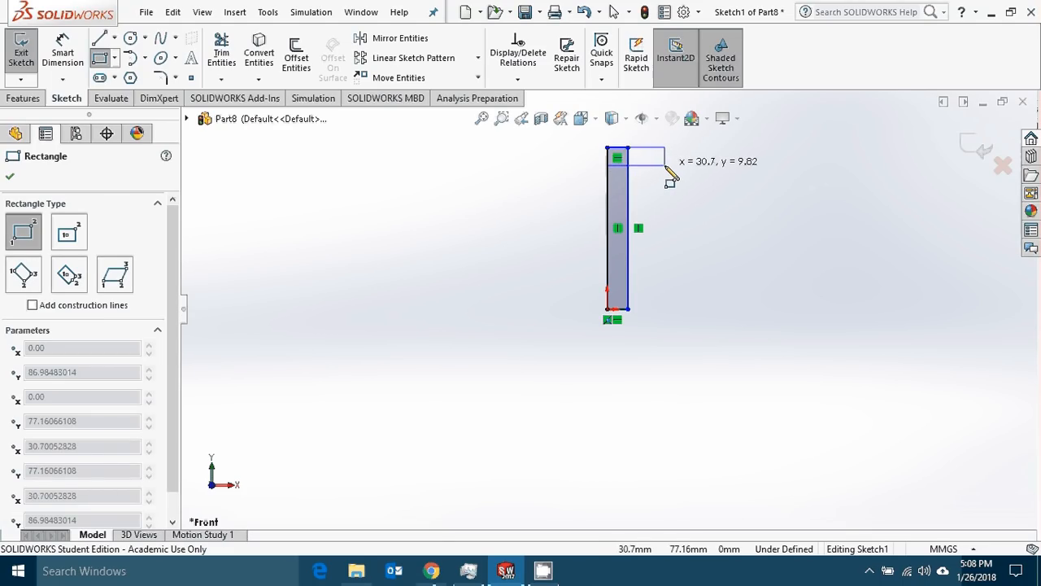
pyautogui.click(665, 167)
pyautogui.scroll(-3, 683, 181)
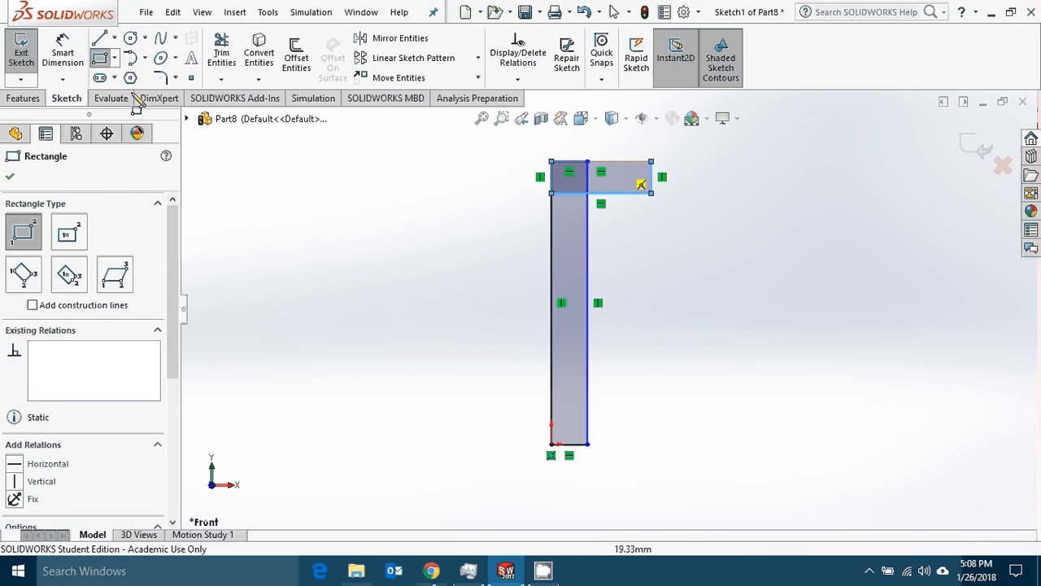
# - Dimension the upper rectangle's top edge and set its length to 5 mm
pyautogui.click(62, 53)
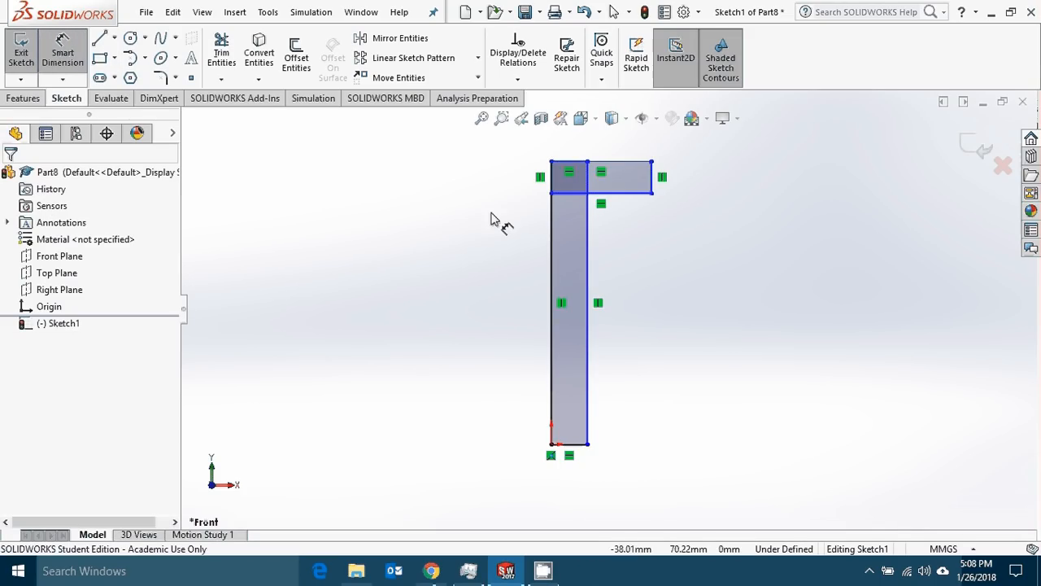
pyautogui.click(623, 162)
pyautogui.click(606, 145)
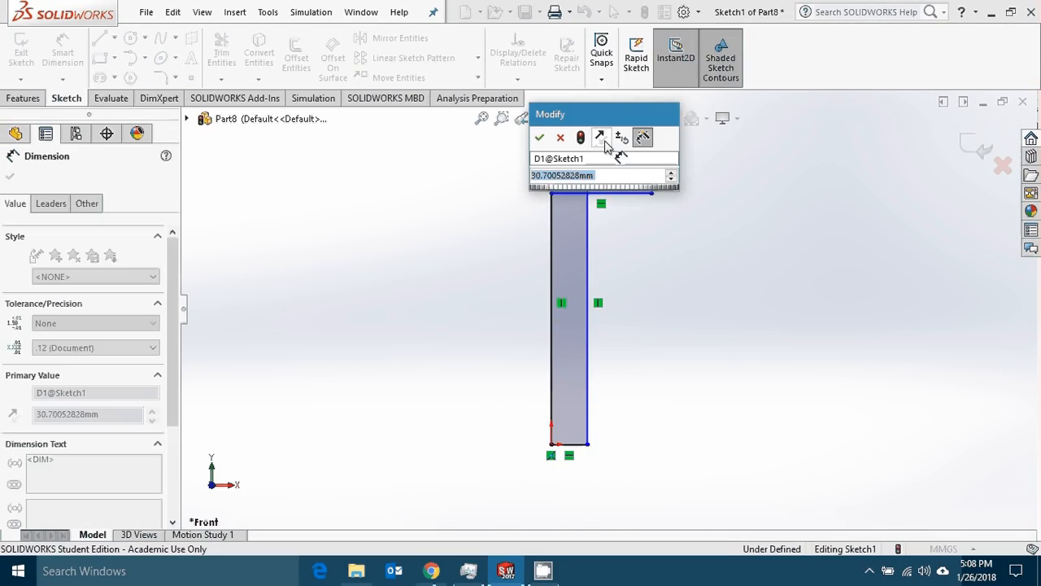
pyautogui.write('5')
pyautogui.press('Return')
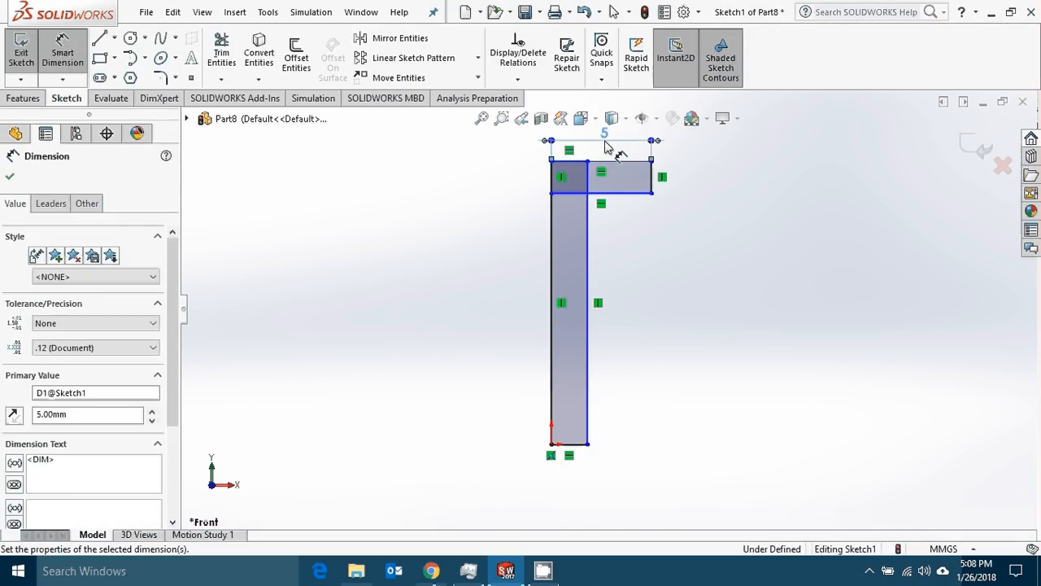
pyautogui.click(651, 179)
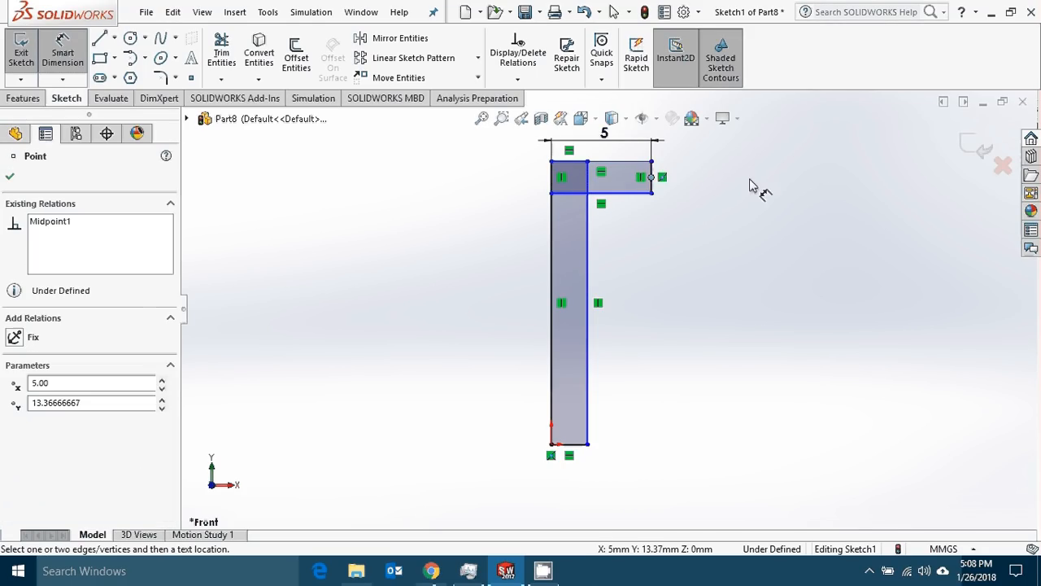
pyautogui.click(651, 187)
pyautogui.click(708, 185)
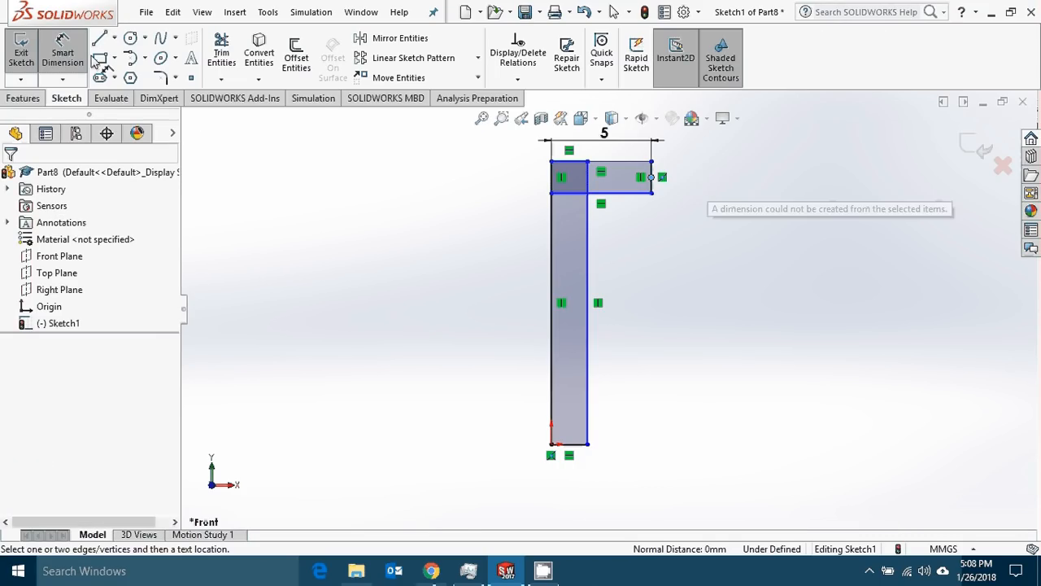
pyautogui.click(709, 186)
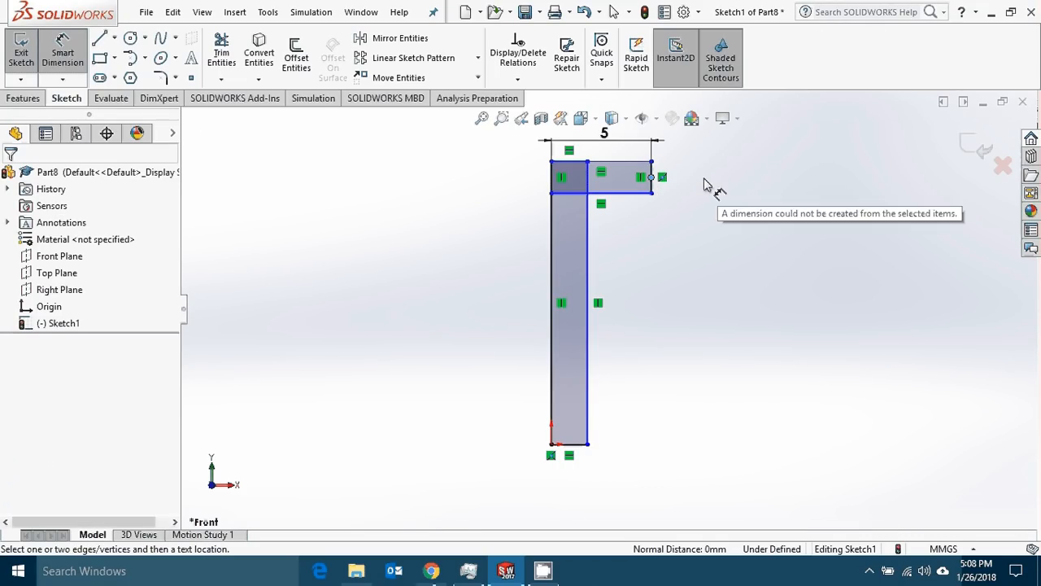
pyautogui.click(63, 49)
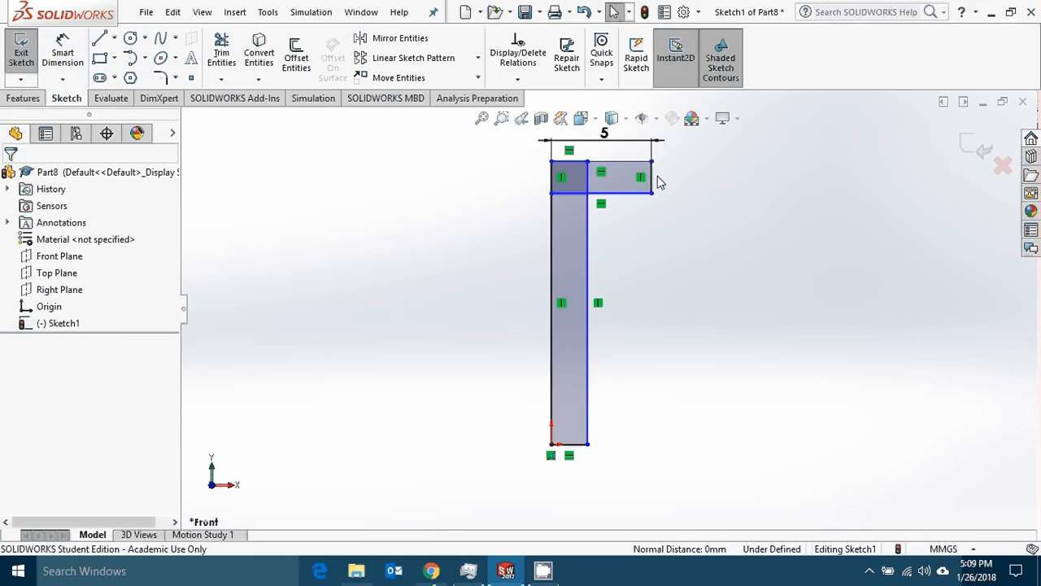
# - Dimension the upper rectangle's right edge and set its height to 2 mm
pyautogui.click(651, 178)
pyautogui.click(63, 48)
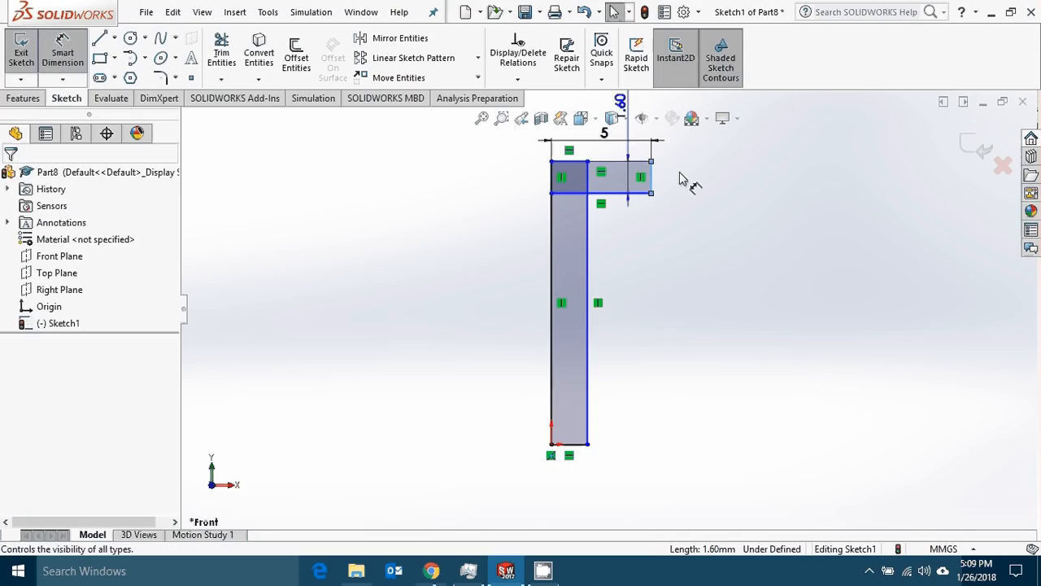
pyautogui.click(692, 179)
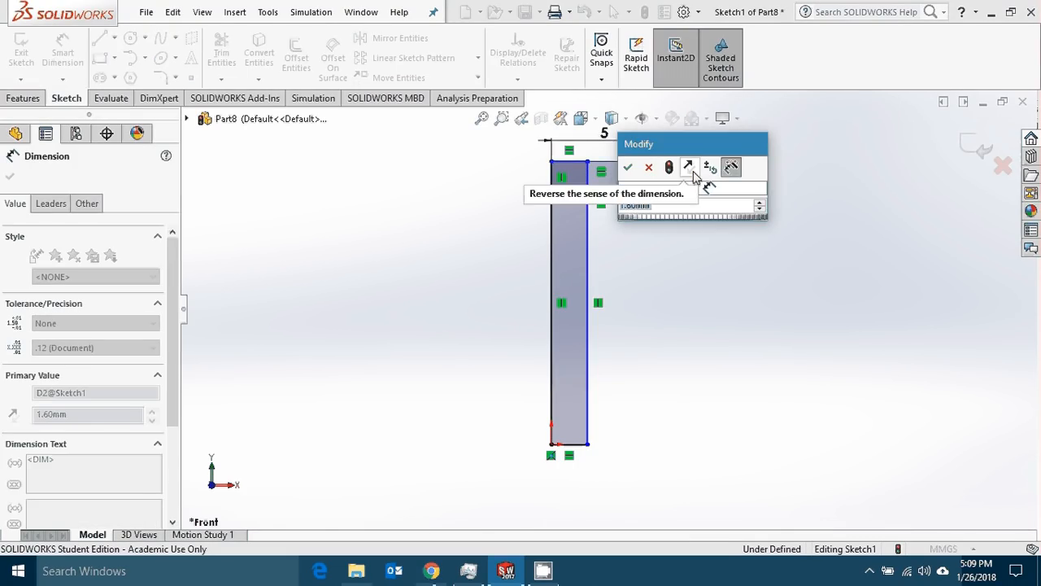
pyautogui.write('2')
pyautogui.press('Return')
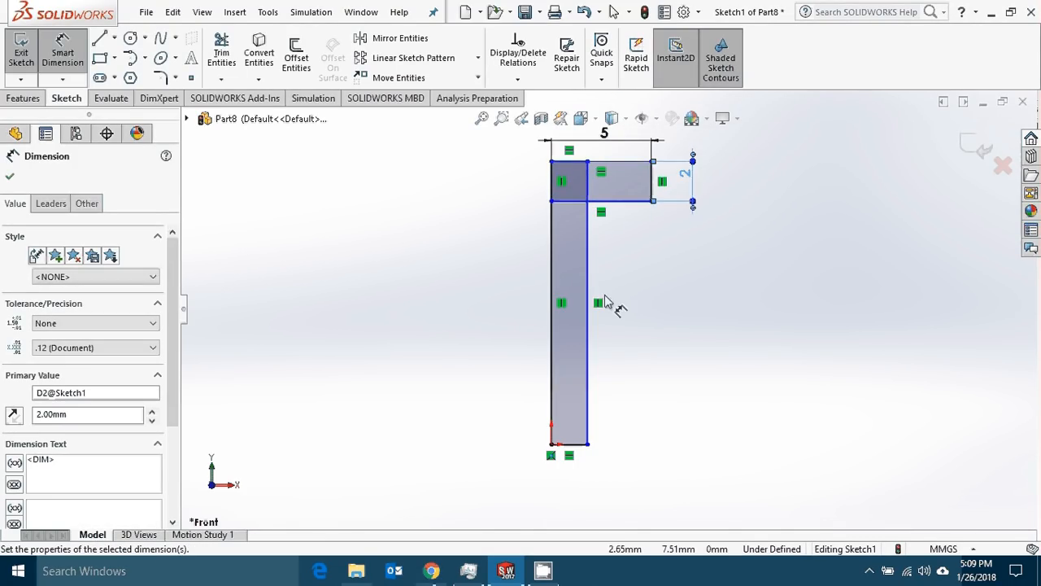
# - Dimension the tall rectangle's bottom edge and set its width to 2.5 mm
pyautogui.click(577, 446)
pyautogui.click(577, 485)
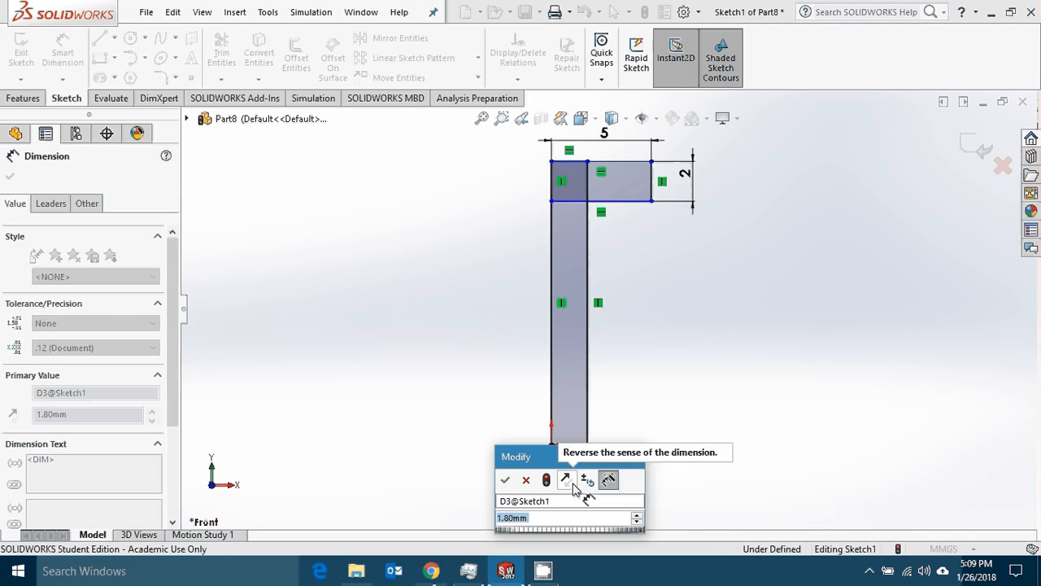
pyautogui.write('2.5')
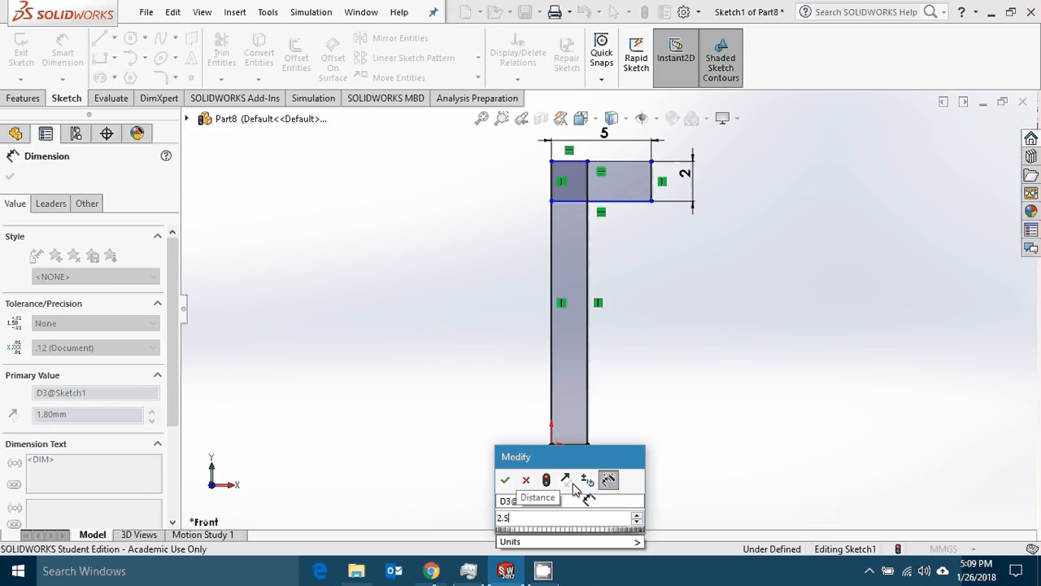
pyautogui.press('Return')
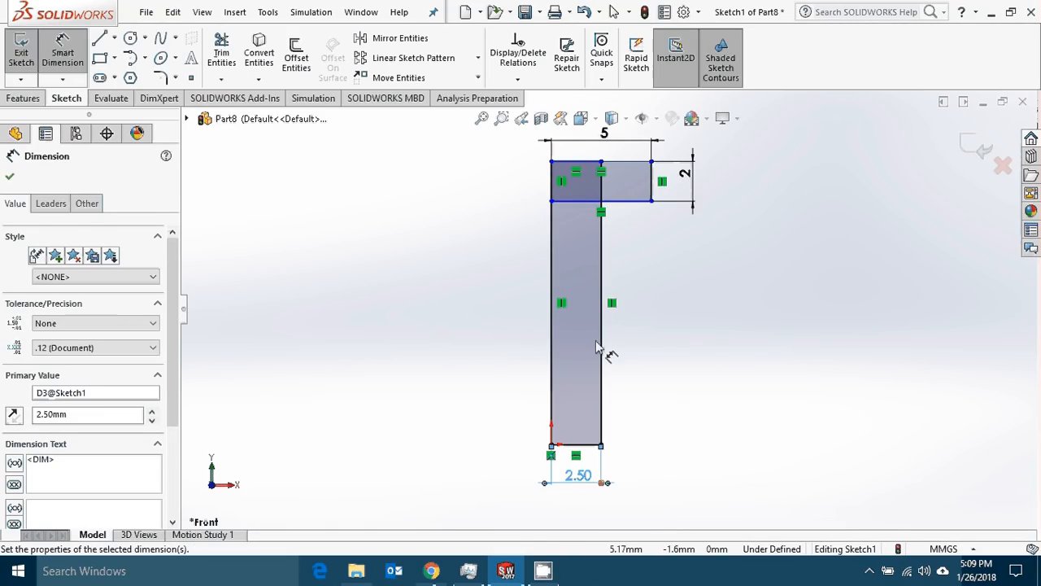
# - Dimension the tall rectangle's left edge and set its height to 70 mm
pyautogui.click(554, 328)
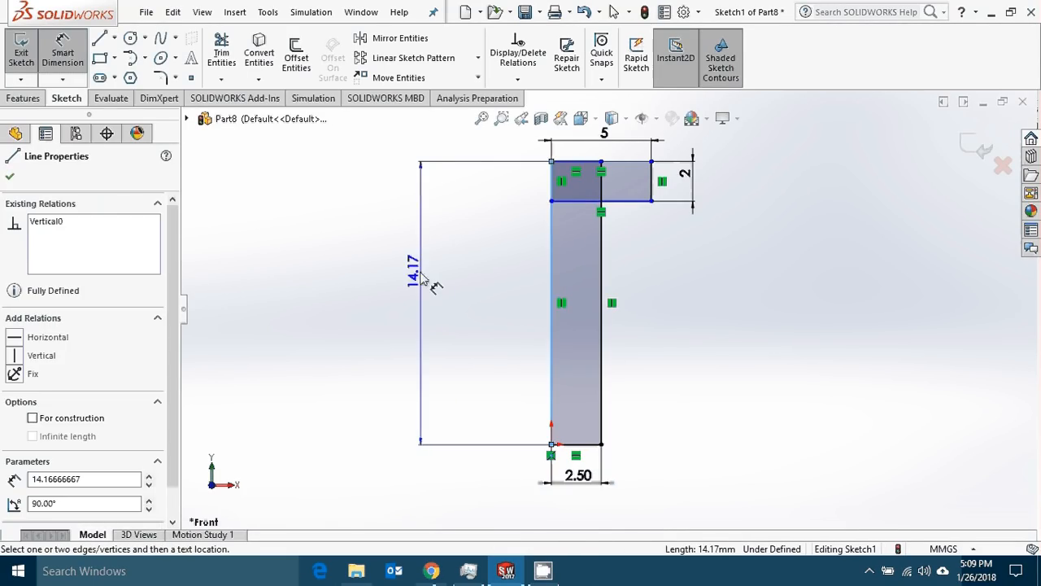
pyautogui.click(421, 281)
pyautogui.write('70')
pyautogui.press('Return')
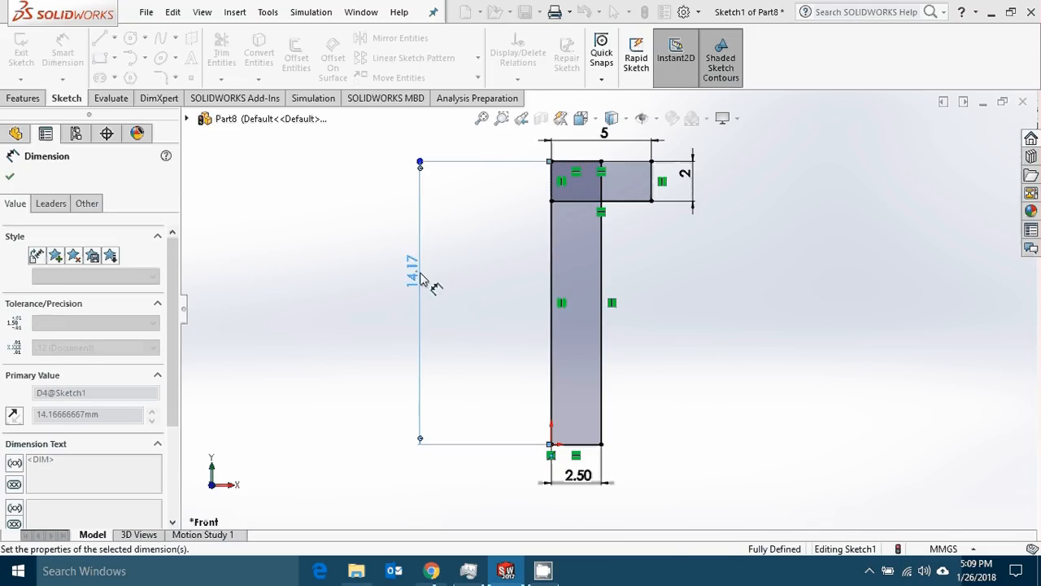
pyautogui.scroll(3, 603, 275)
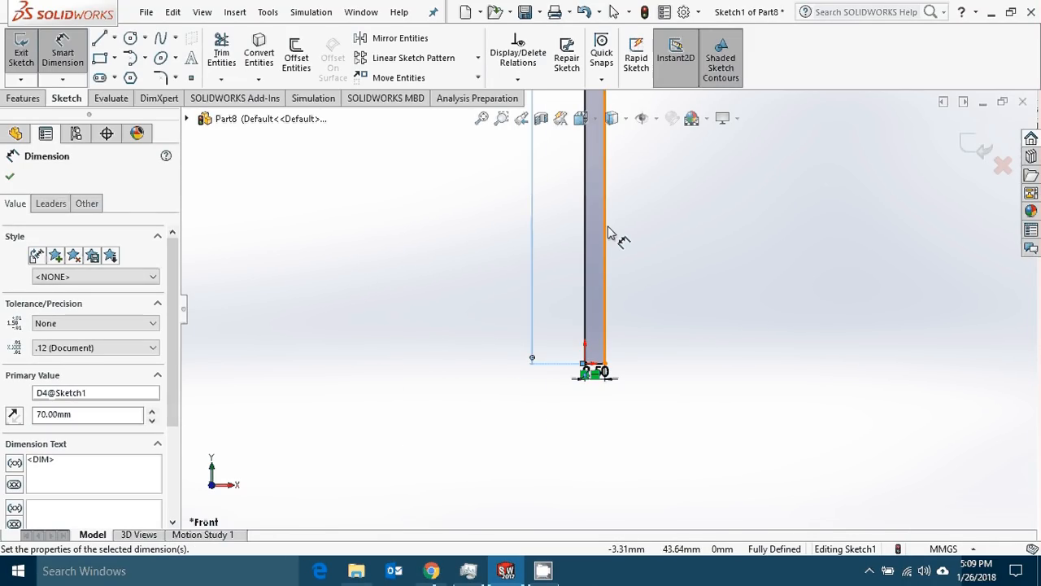
pyautogui.scroll(4, 611, 234)
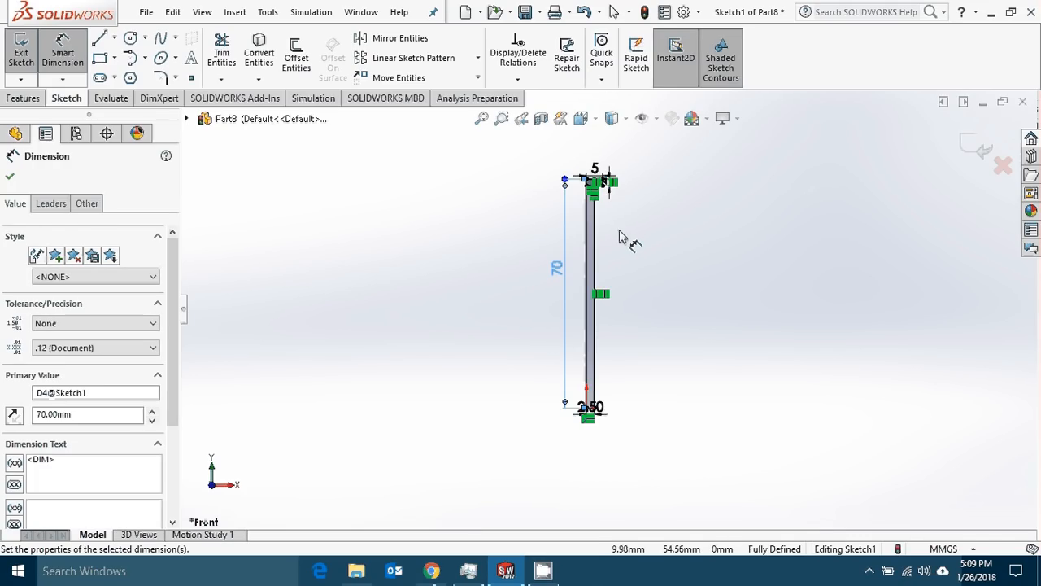
# - Trim away the two interior line segments where the upper and tall rectangles overlap, using Trim to closest
pyautogui.scroll(-5, 619, 236)
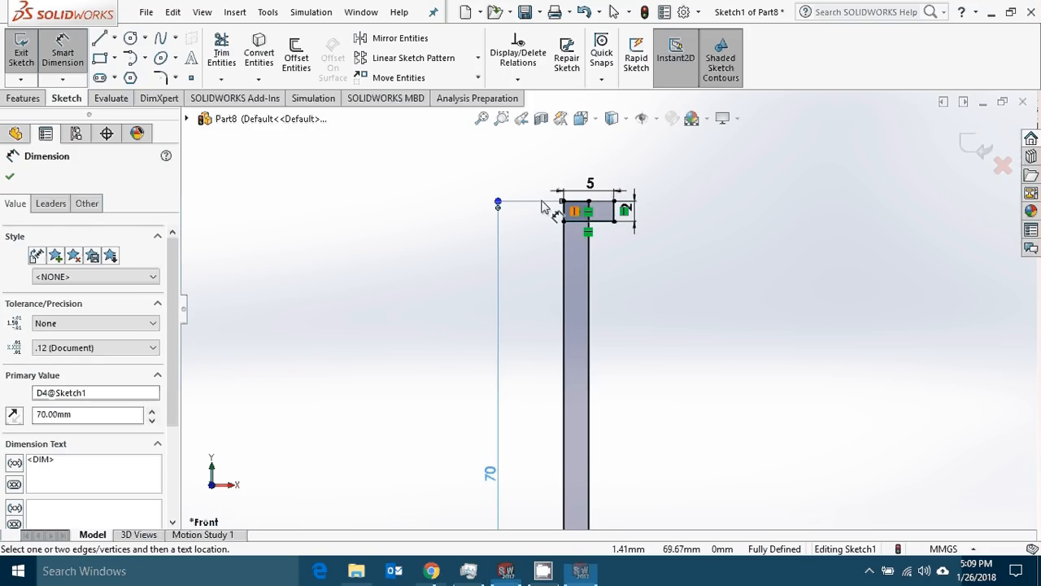
pyautogui.scroll(-5, 594, 209)
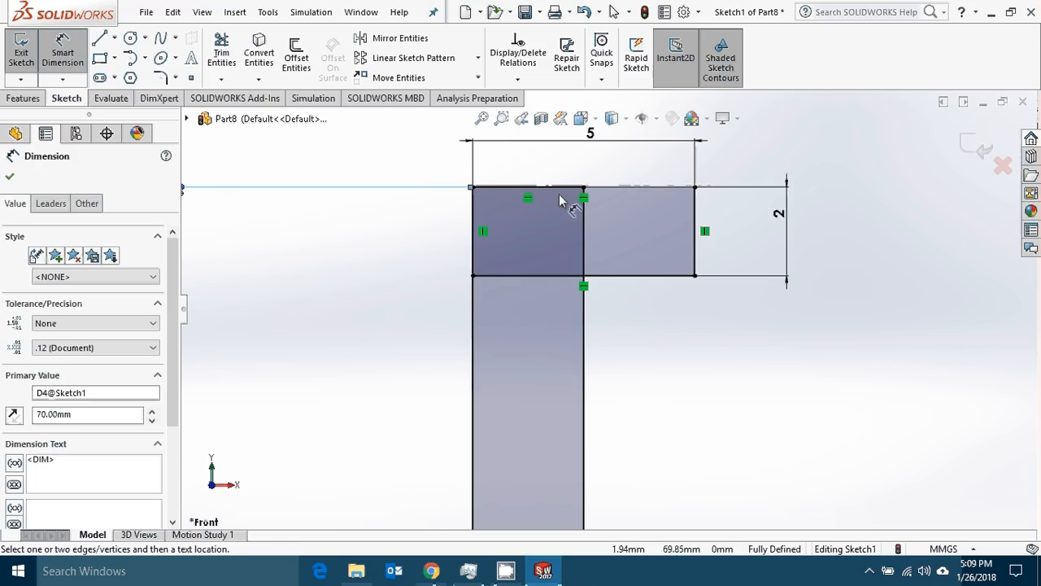
pyautogui.click(221, 53)
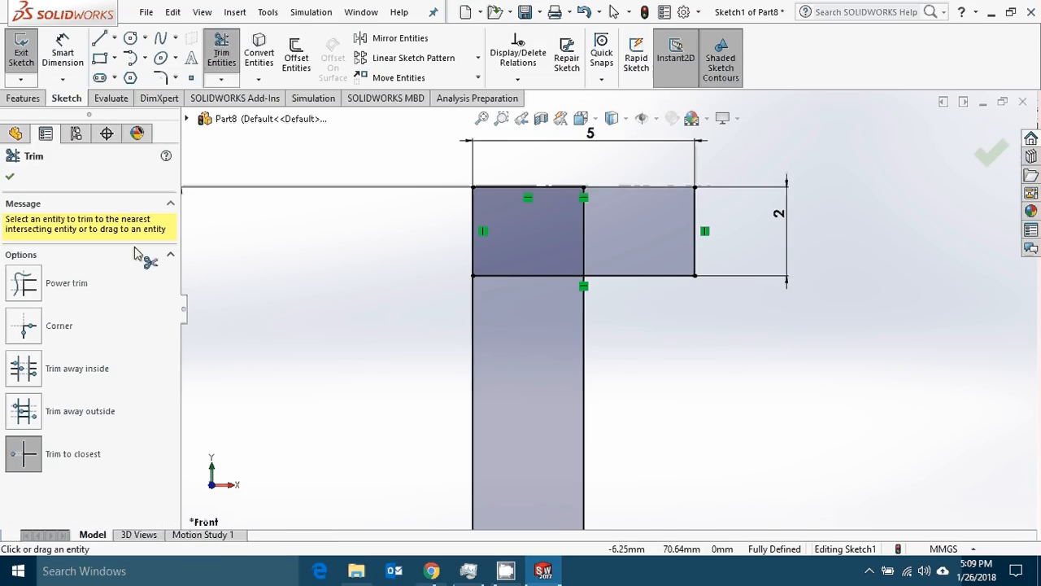
pyautogui.click(588, 239)
pyautogui.click(557, 275)
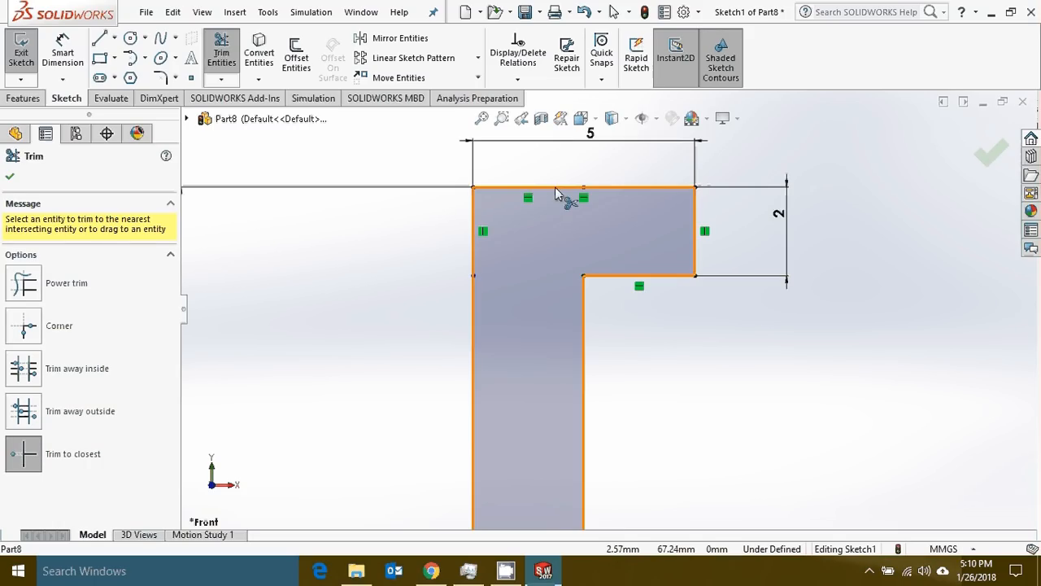
# - Trim away the overlapping top edge lines and redraw the top edge as one line between the outer corners
pyautogui.click(618, 192)
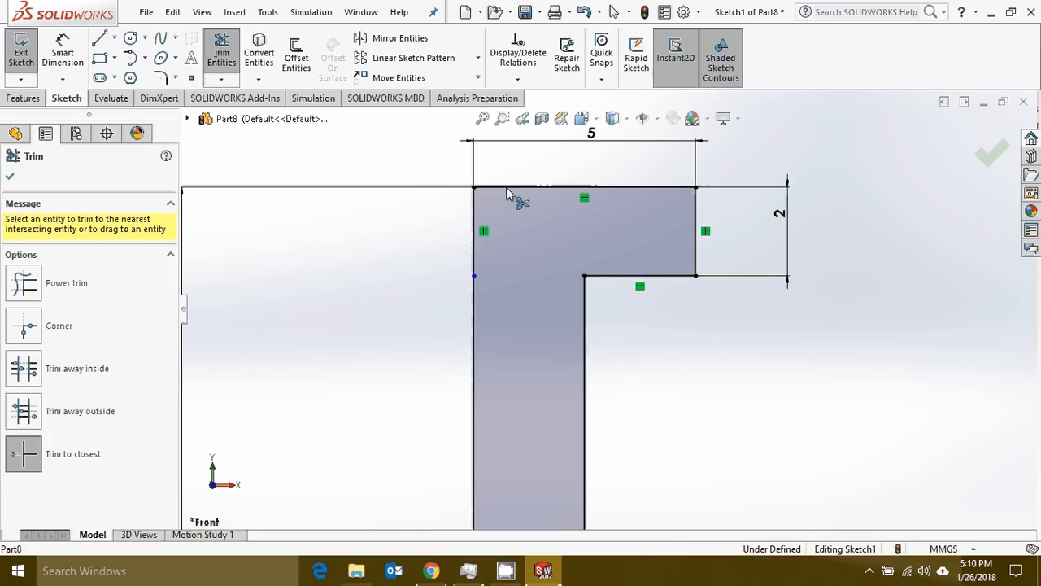
pyautogui.click(529, 191)
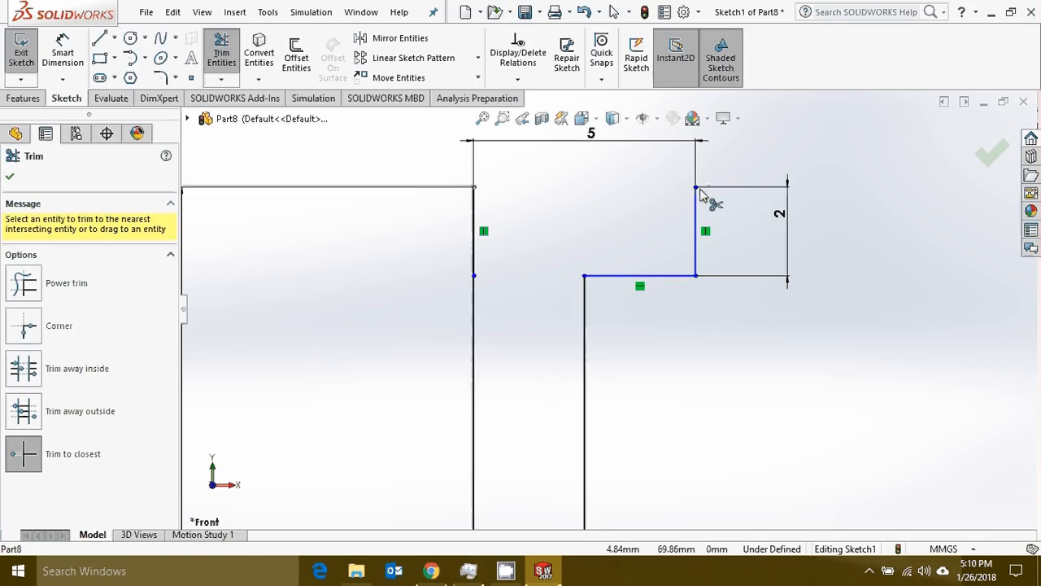
pyautogui.click(99, 41)
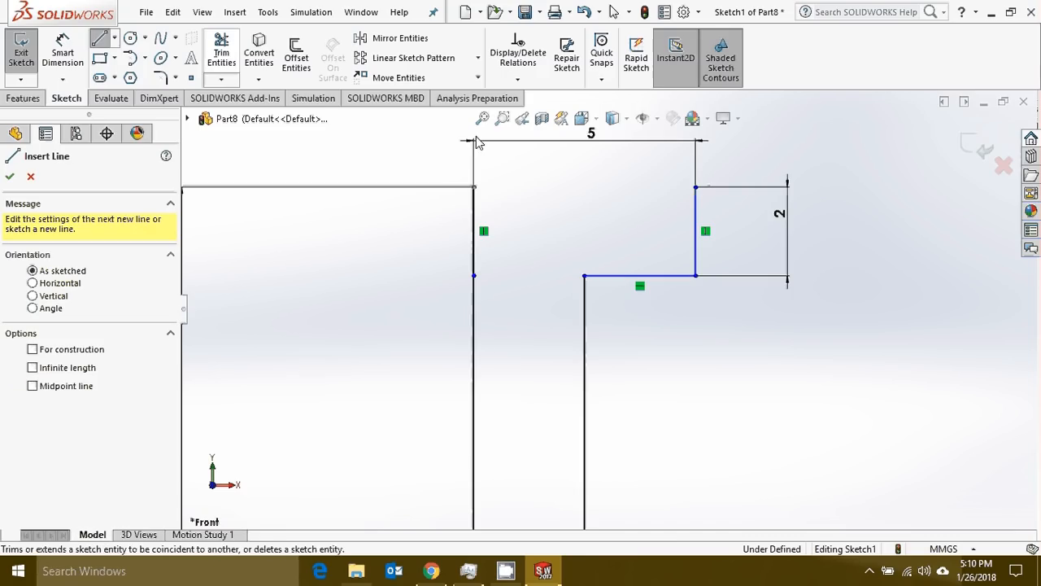
pyautogui.click(473, 187)
pyautogui.click(696, 187)
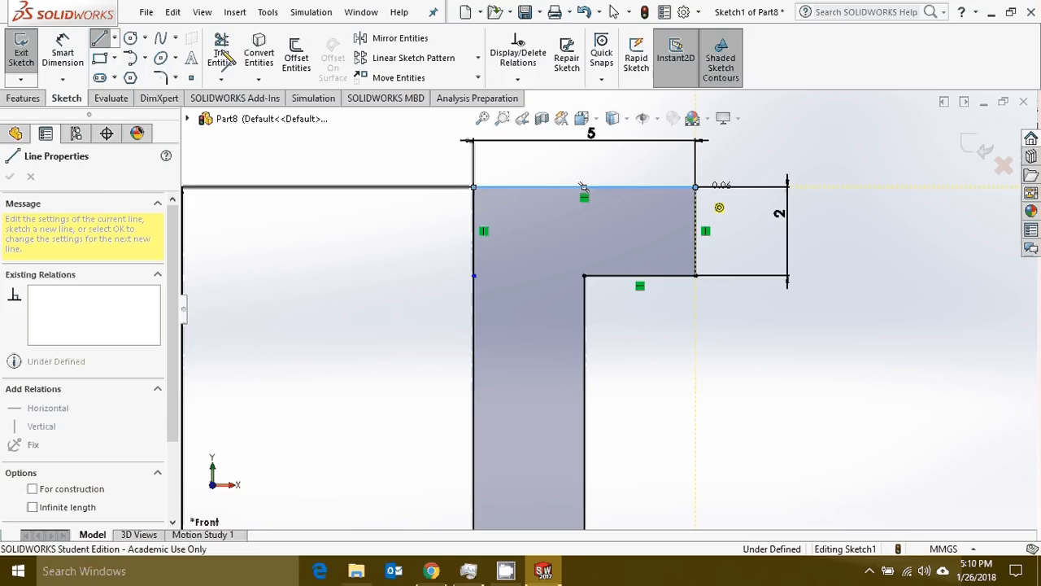
# - Trim away the head's short left edge and extend the shaft's left line up to the profile's top edge
pyautogui.click(229, 52)
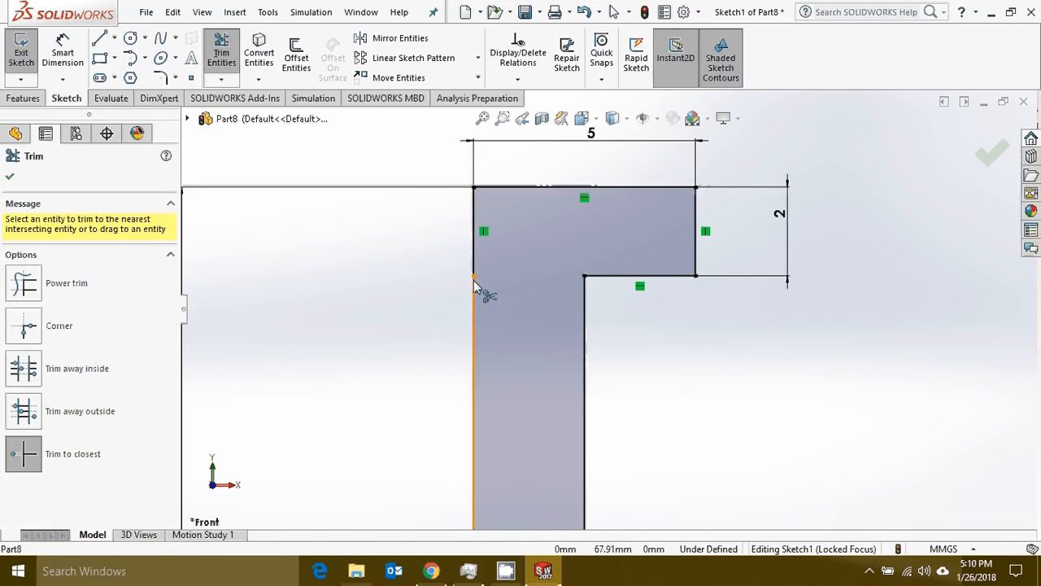
pyautogui.click(475, 275)
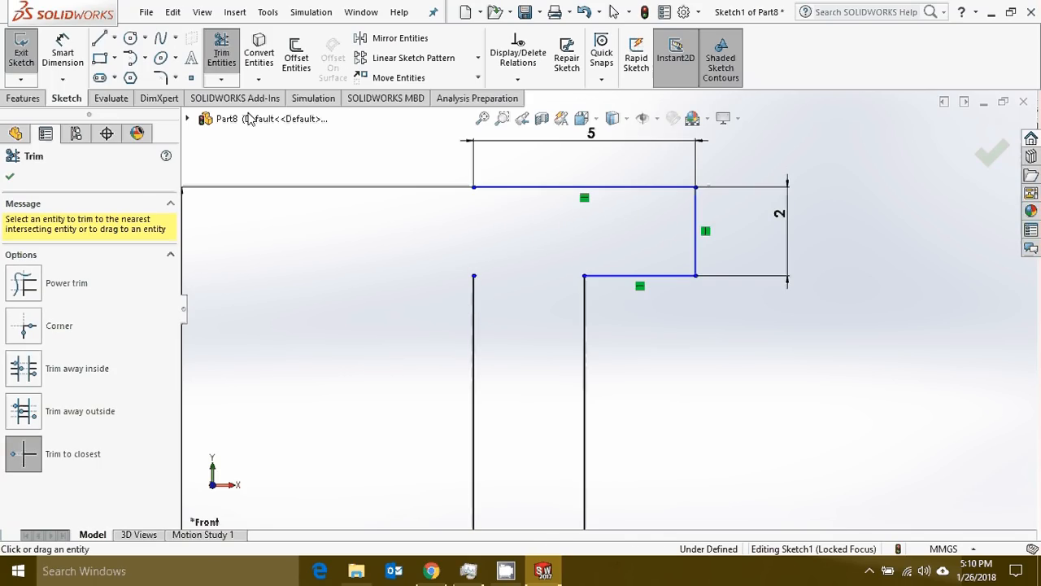
pyautogui.click(222, 80)
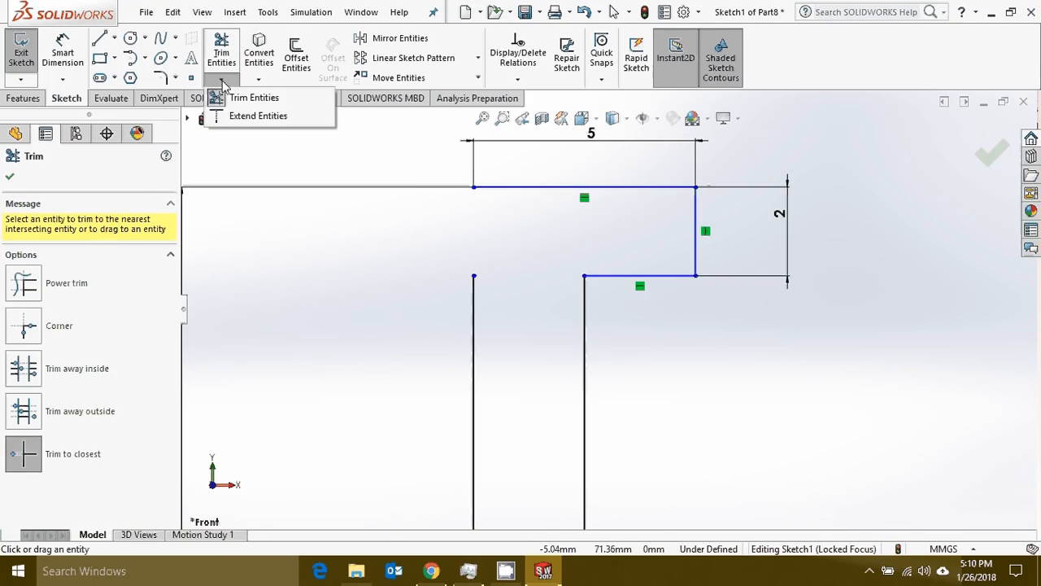
pyautogui.click(258, 116)
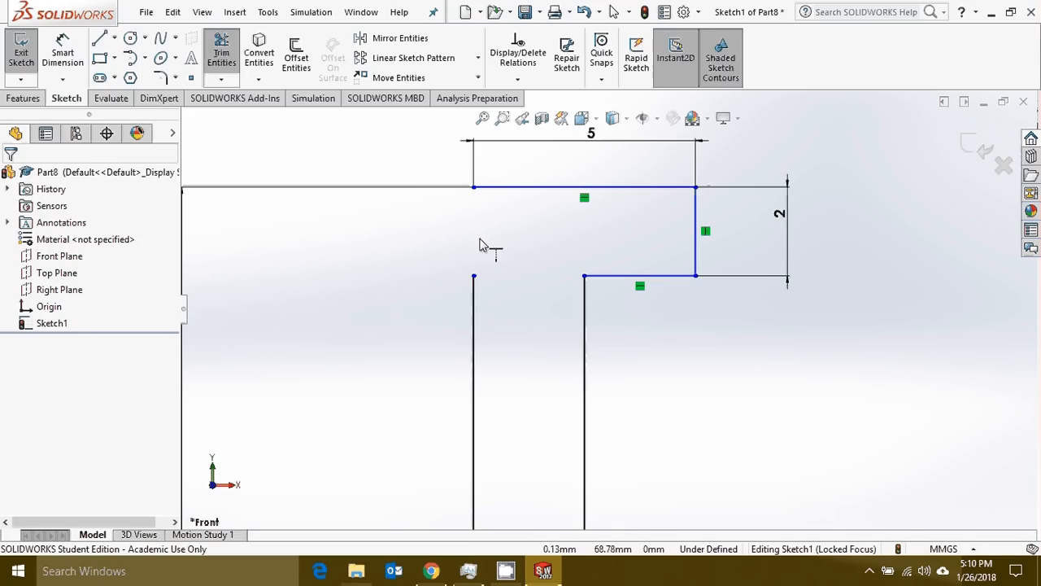
pyautogui.click(475, 303)
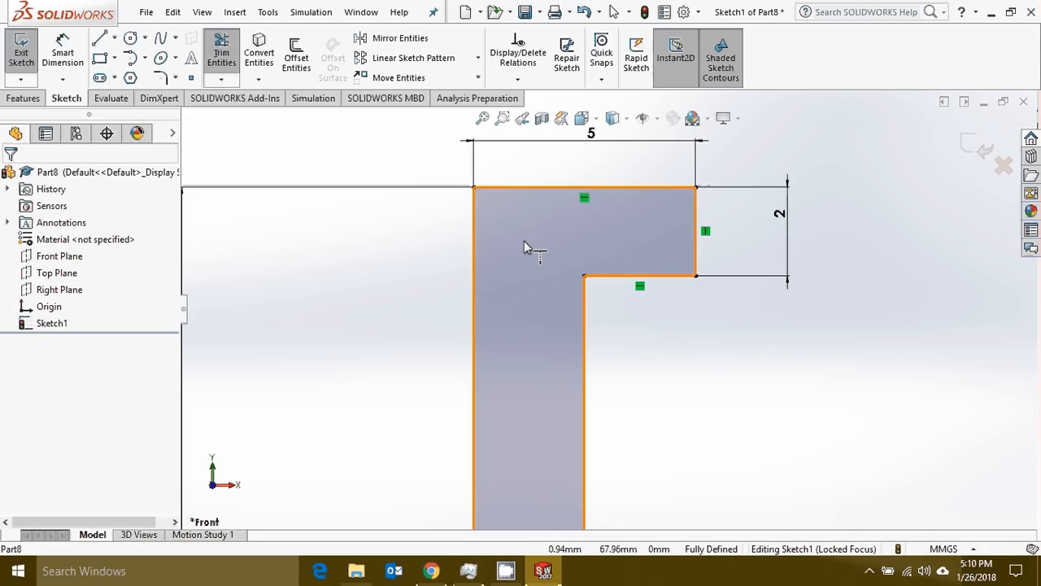
# - Exit the sketch and revolve the profile 360 degrees about its long left edge to form the solid pin
pyautogui.click(23, 50)
pyautogui.scroll(5, 567, 209)
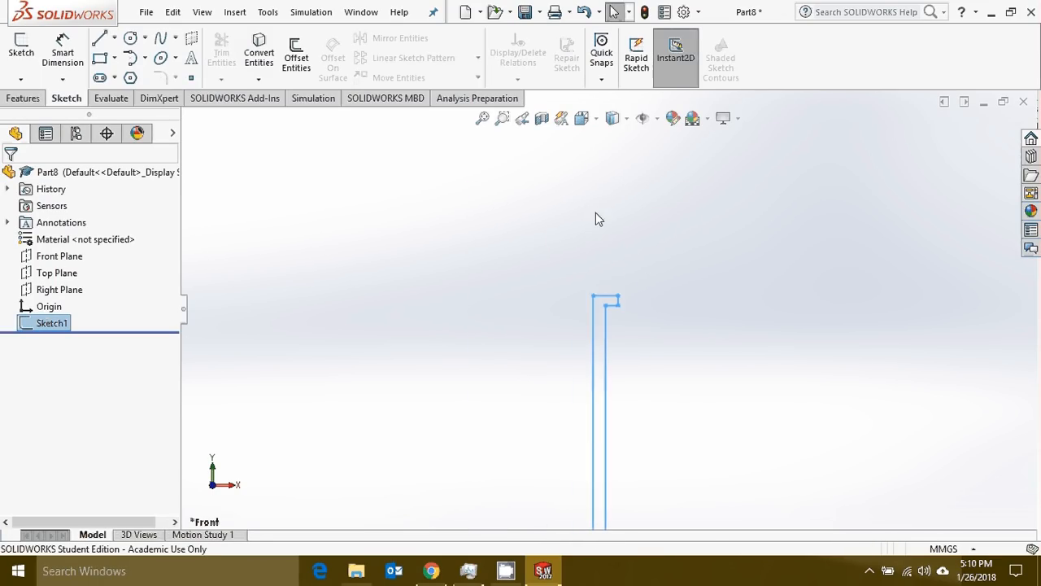
pyautogui.scroll(-3, 588, 358)
pyautogui.scroll(3, 607, 395)
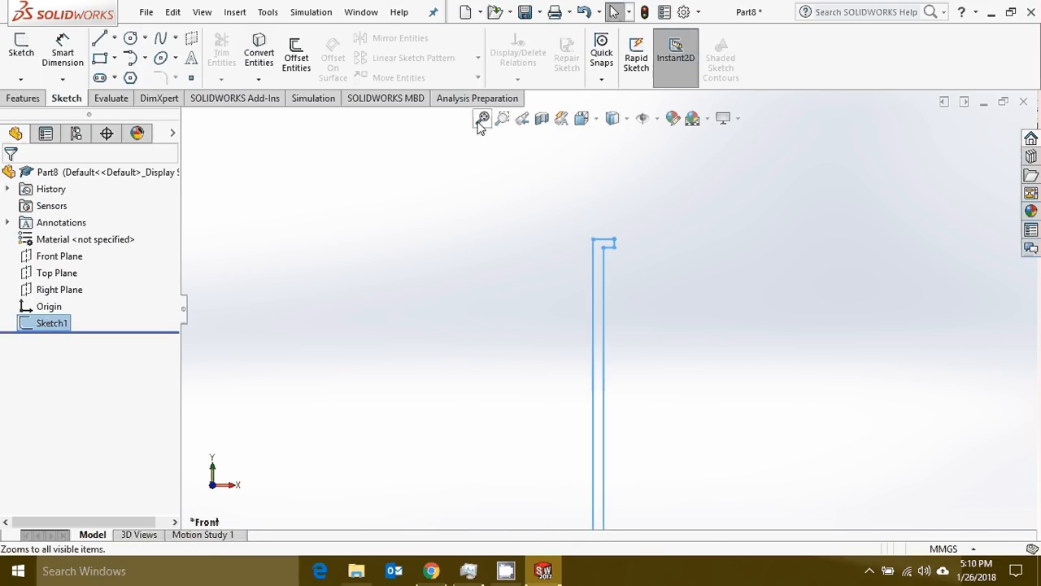
pyautogui.click(482, 119)
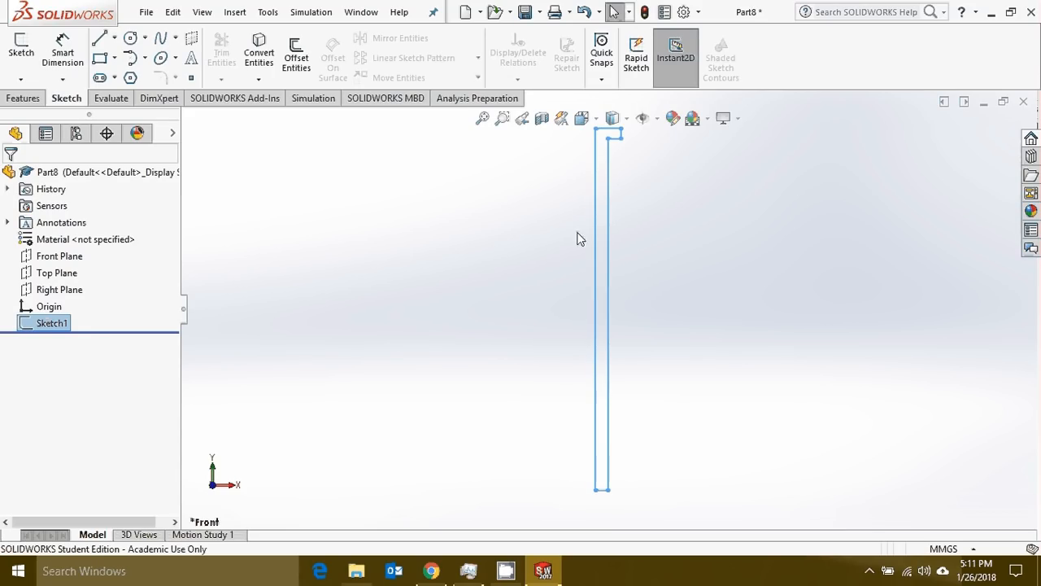
pyautogui.click(33, 324)
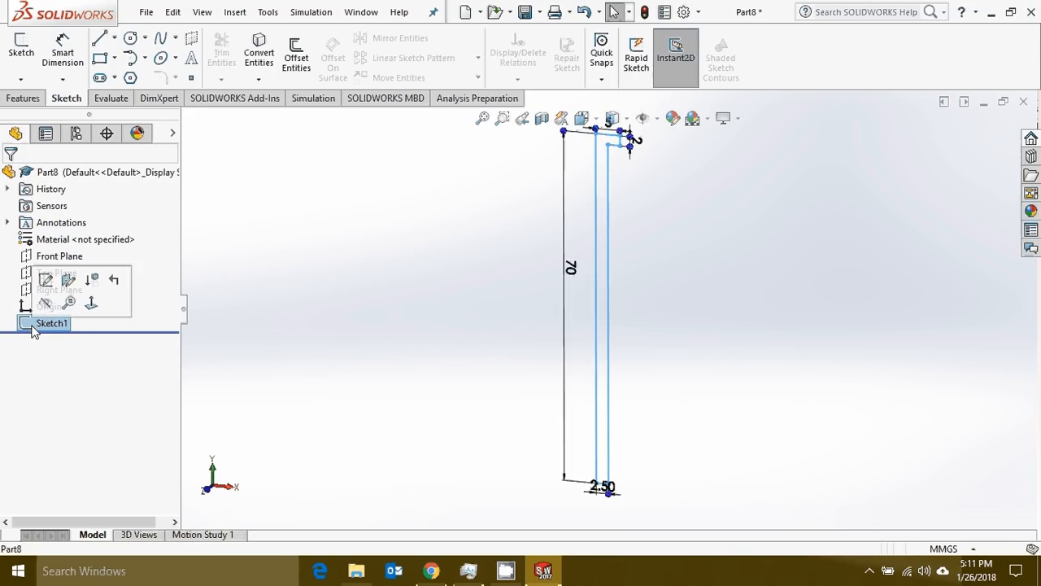
pyautogui.click(23, 98)
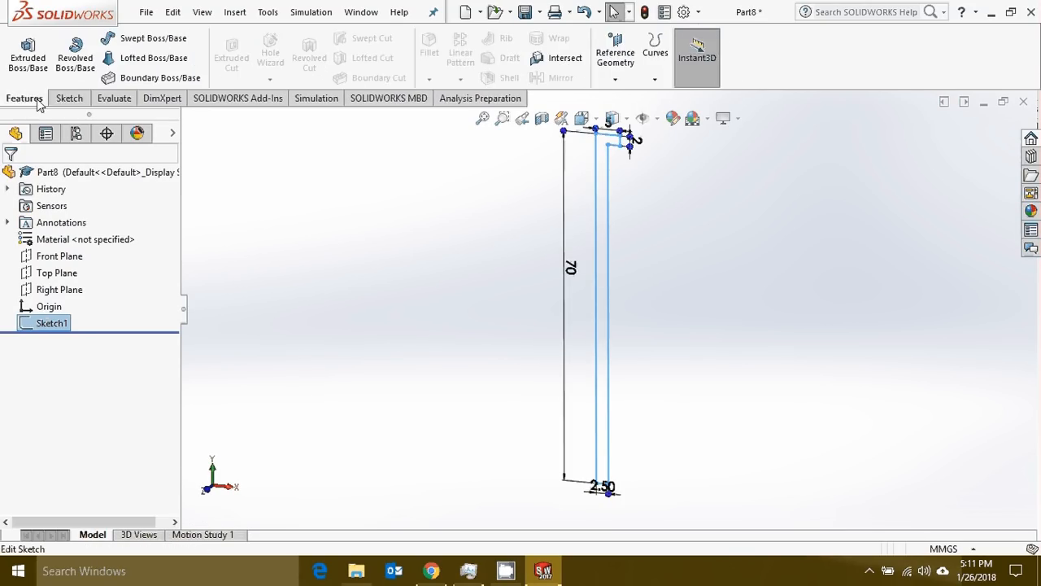
pyautogui.click(82, 52)
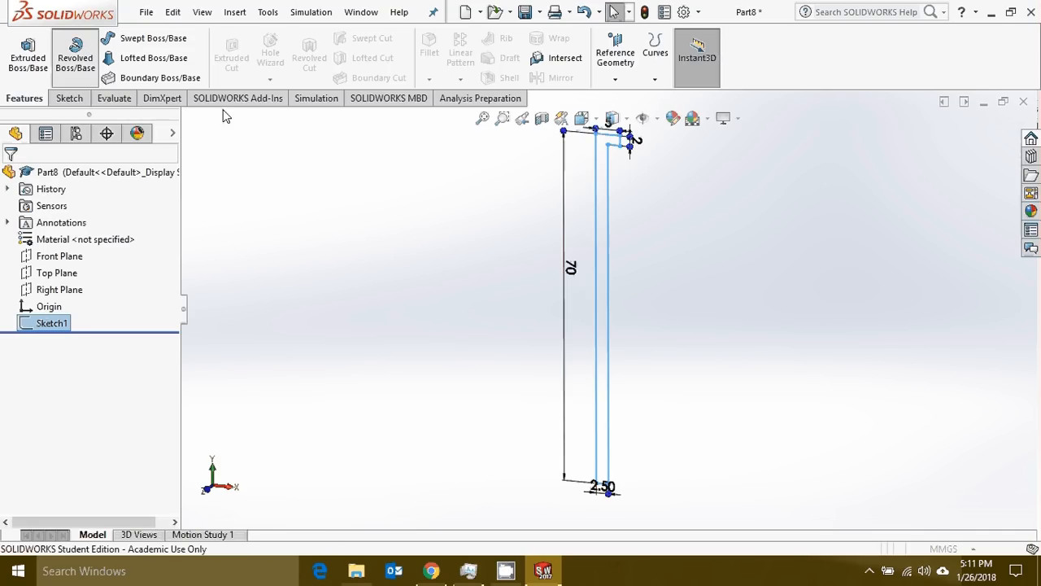
pyautogui.click(595, 210)
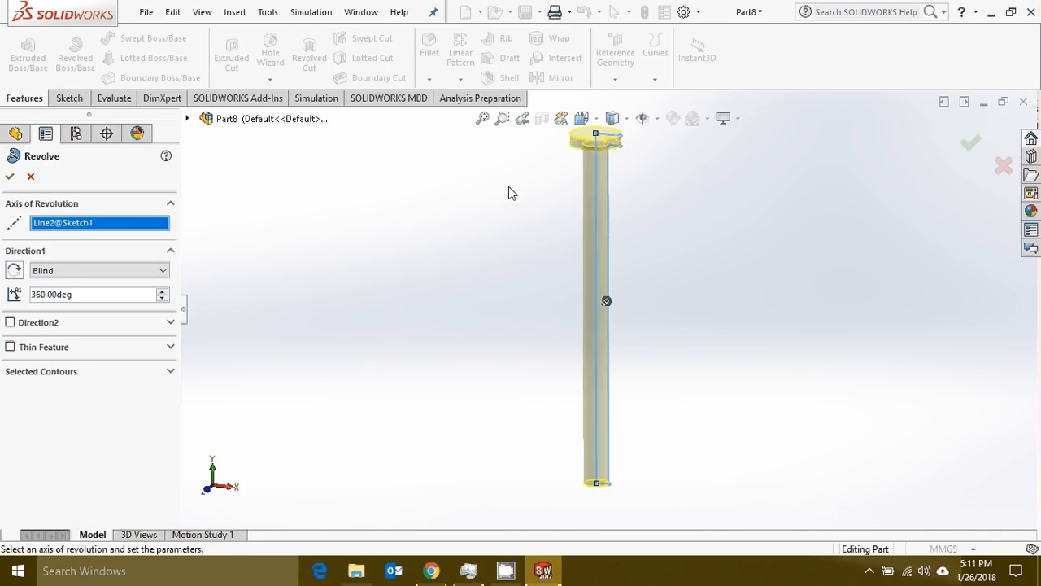
pyautogui.click(9, 176)
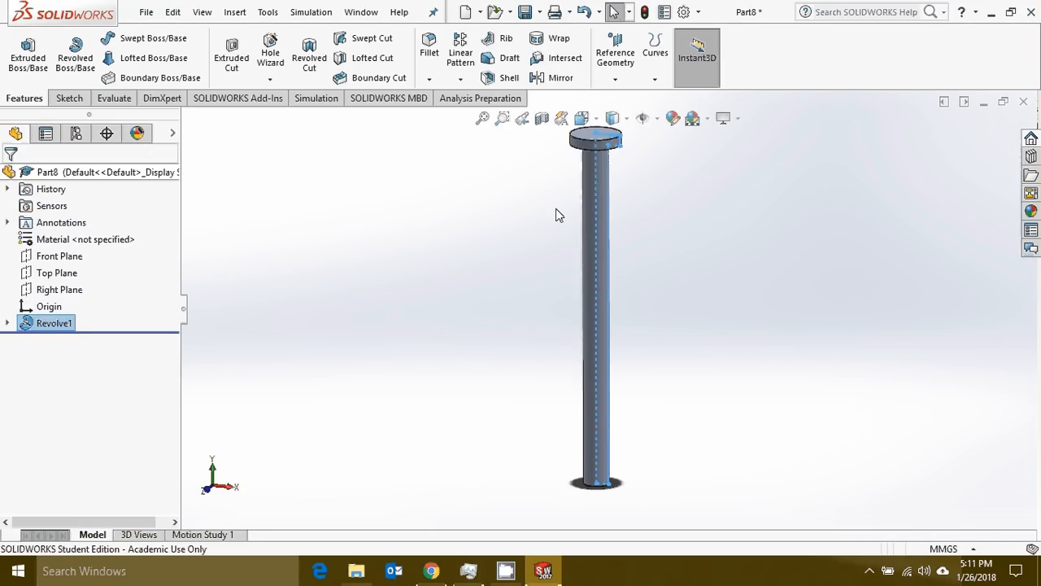
pyautogui.moveTo(642, 219); pyautogui.dragTo(653, 243, button='middle')
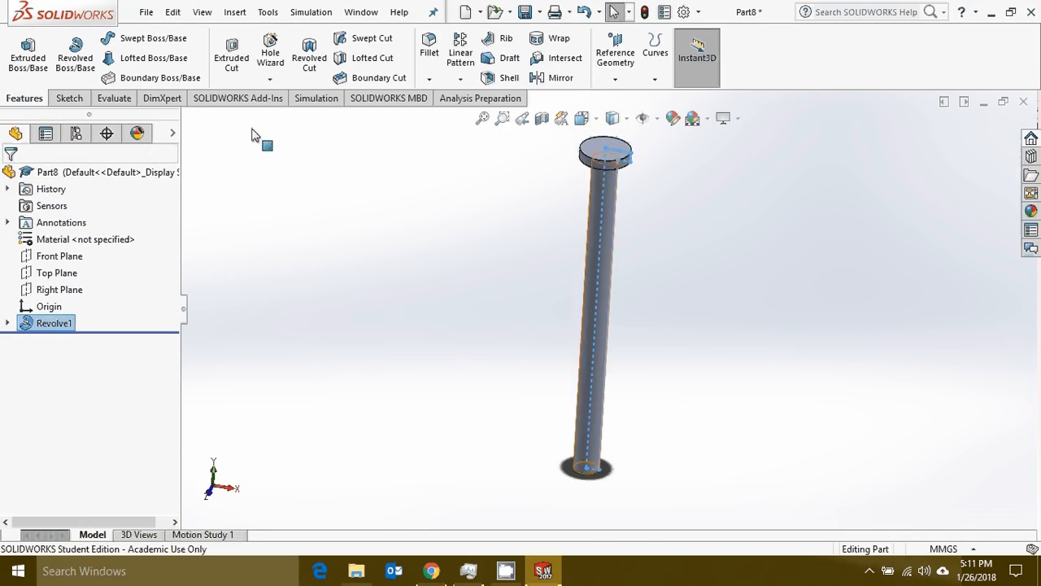
# - Save the part to the Desktop as hingePin.SLDPRT
pyautogui.click(147, 13)
pyautogui.click(177, 179)
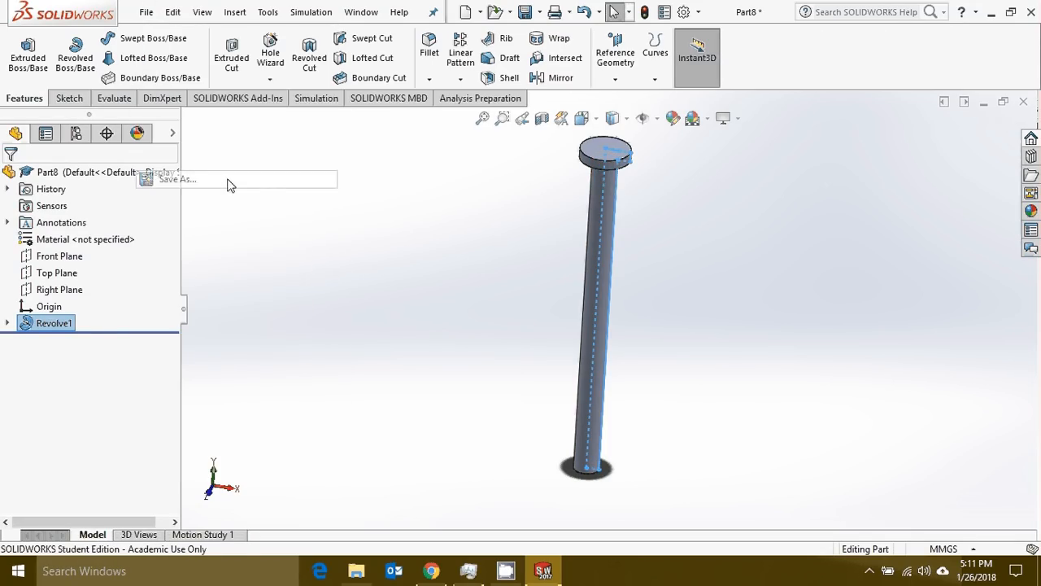
pyautogui.click(394, 302)
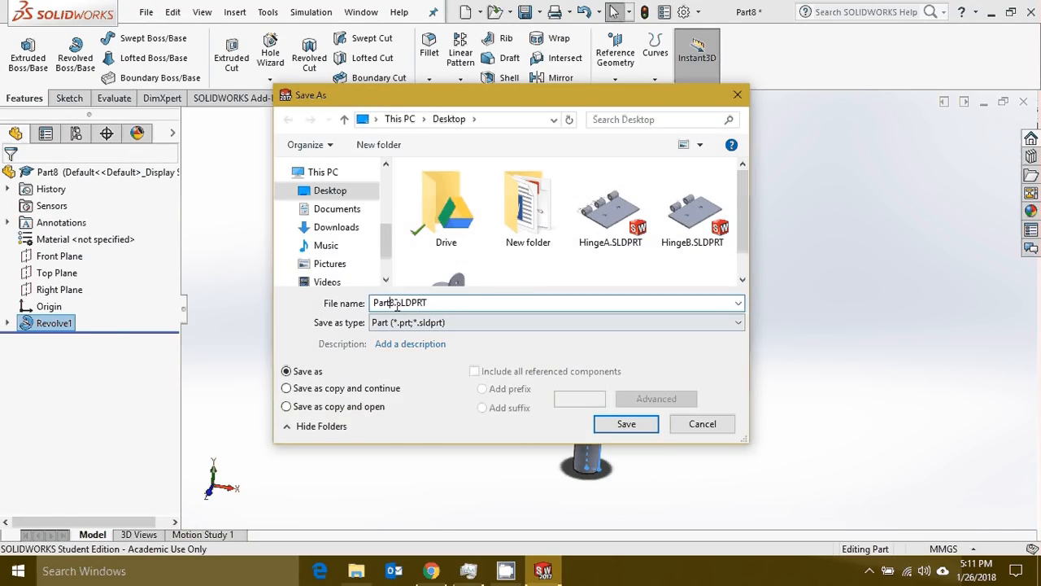
pyautogui.press('BackSpace')
pyautogui.press('BackSpace')
pyautogui.press('BackSpace')
pyautogui.press('BackSpace')
pyautogui.press('BackSpace')
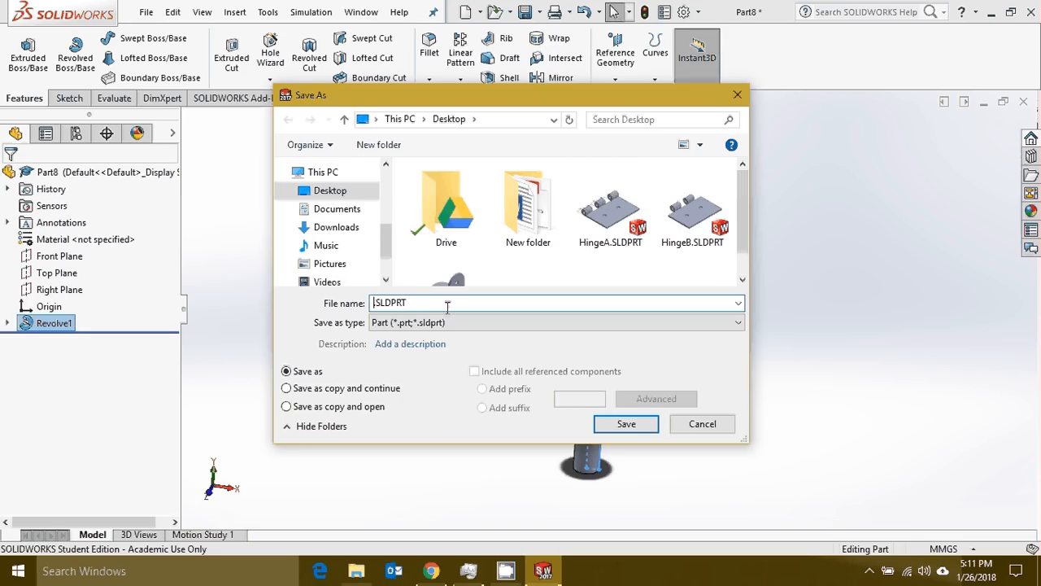
pyautogui.write('hingePin')
pyautogui.press('Return')
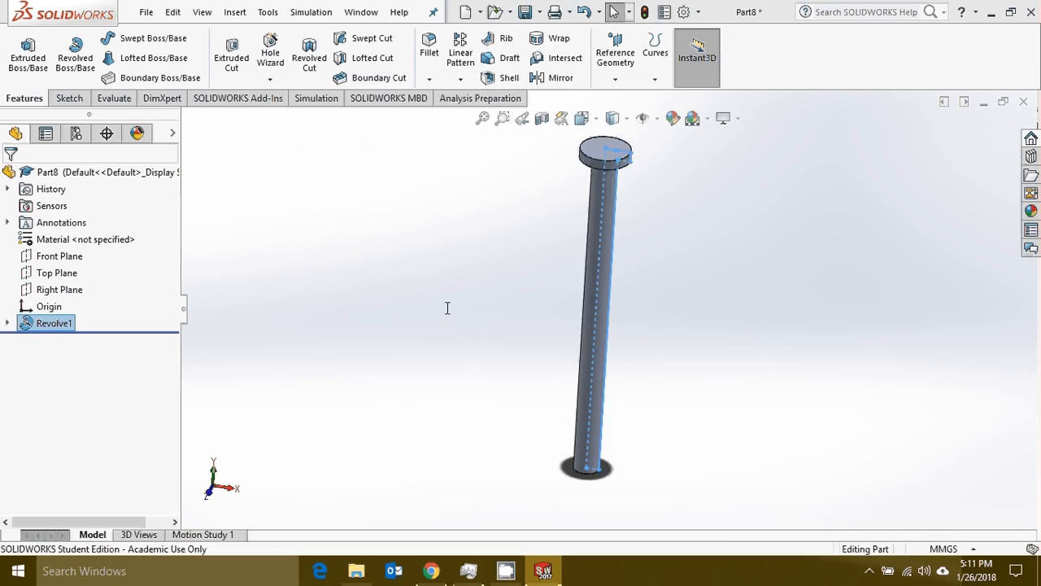
# - Save the hinge pin under the new name fastenerPin.SLDPRT on the Desktop
pyautogui.click(145, 13)
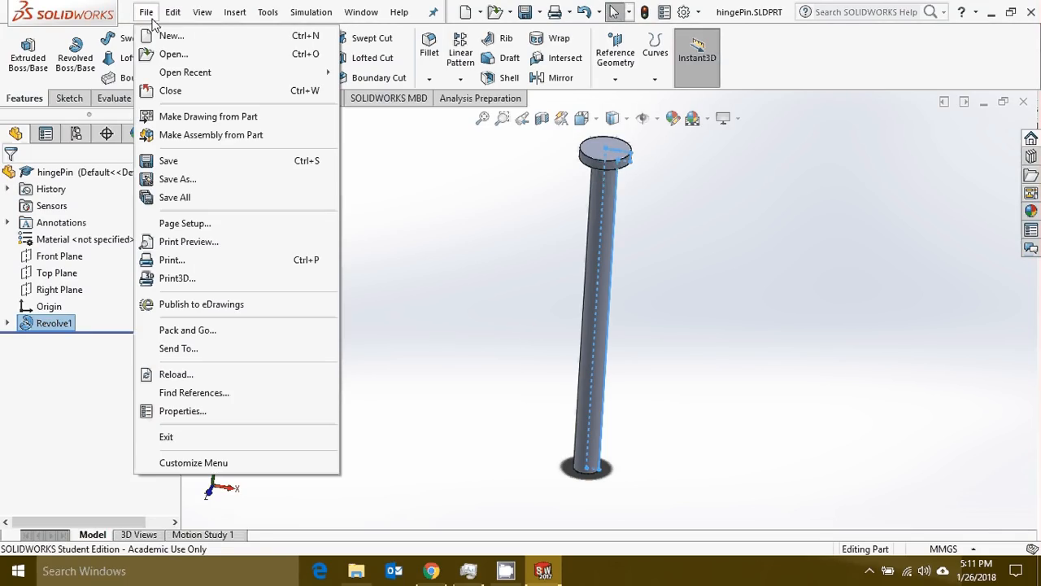
pyautogui.click(232, 180)
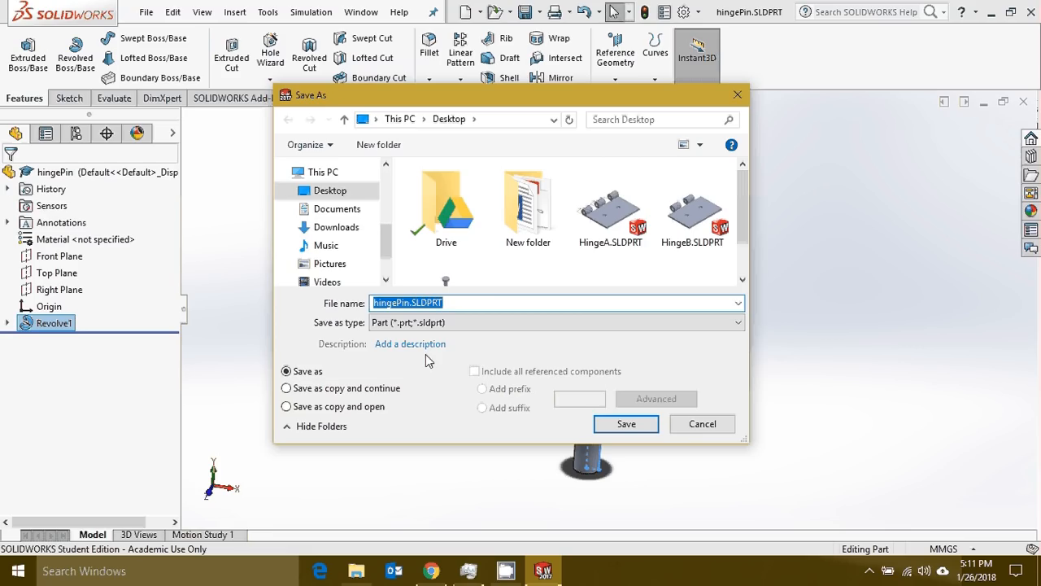
pyautogui.click(397, 302)
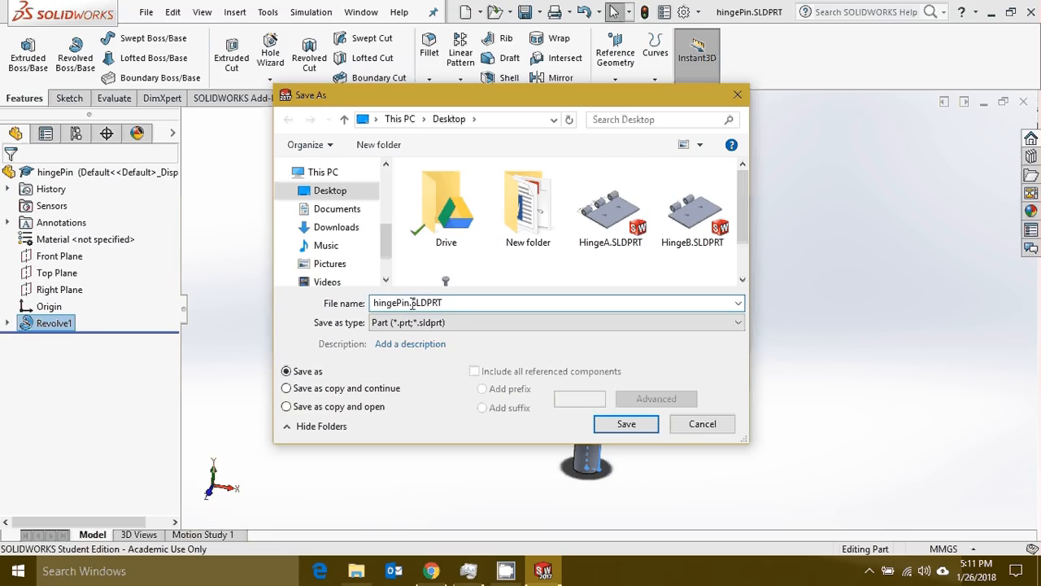
pyautogui.press('BackSpace')
pyautogui.press('BackSpace')
pyautogui.press('BackSpace')
pyautogui.press('BackSpace')
pyautogui.press('BackSpace')
pyautogui.write('fastener')
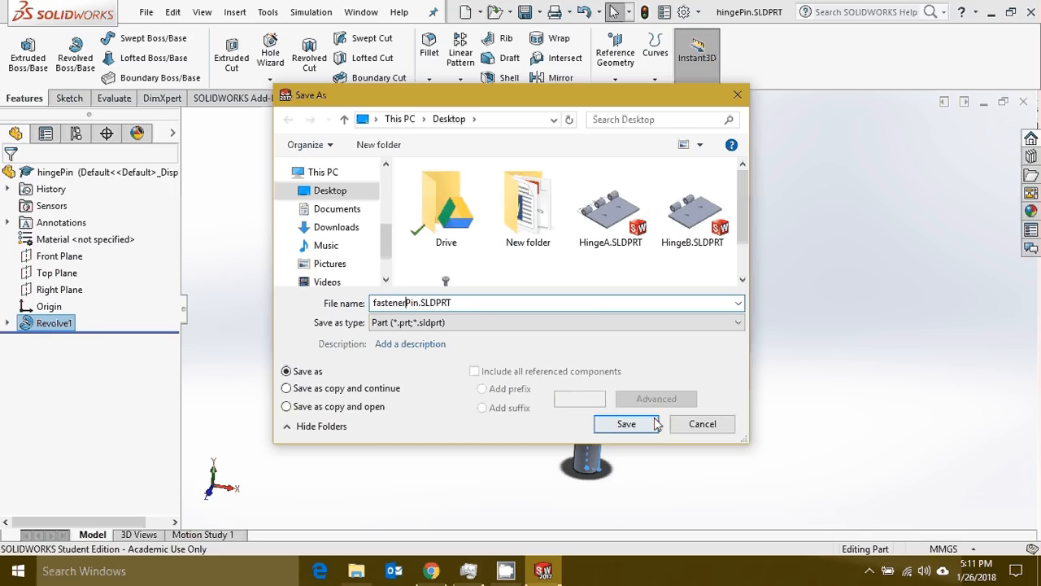
pyautogui.click(626, 423)
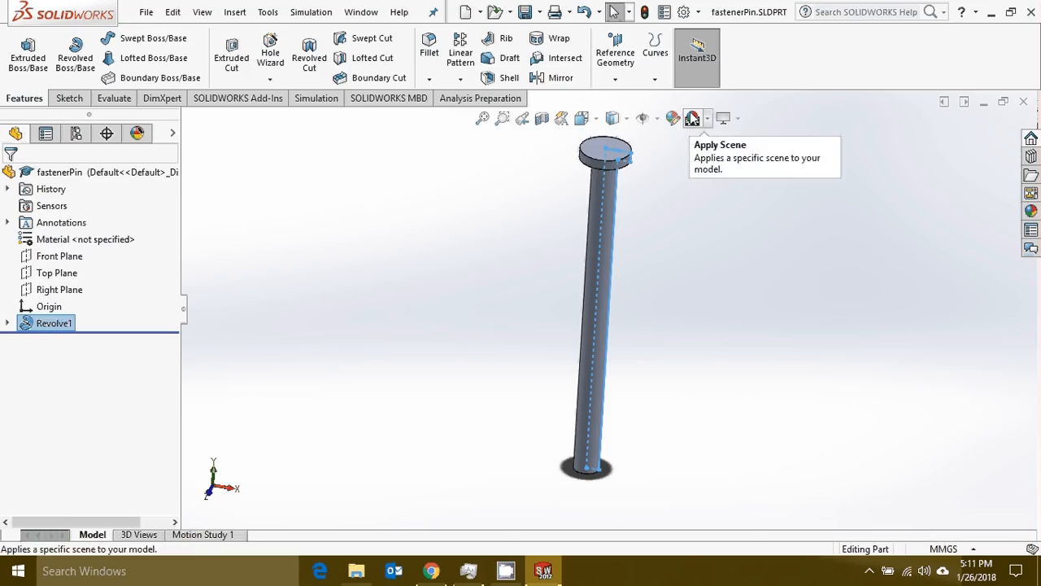
# - Edit the revolve's sketch to set the pin's height dimension to 50 mm, and save the fastenerPin part
pyautogui.click(7, 323)
pyautogui.rightClick(69, 341)
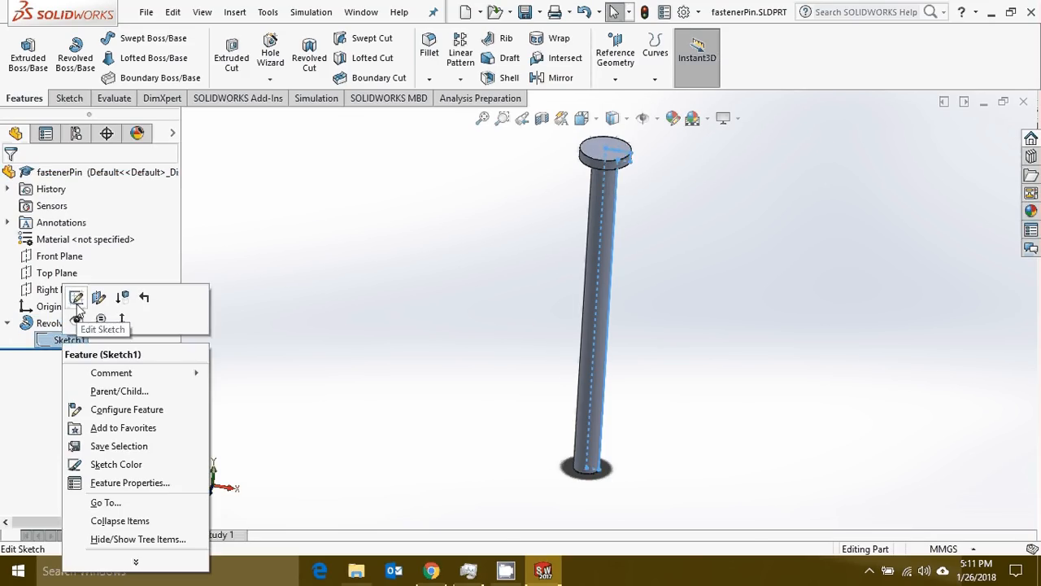
pyautogui.click(77, 297)
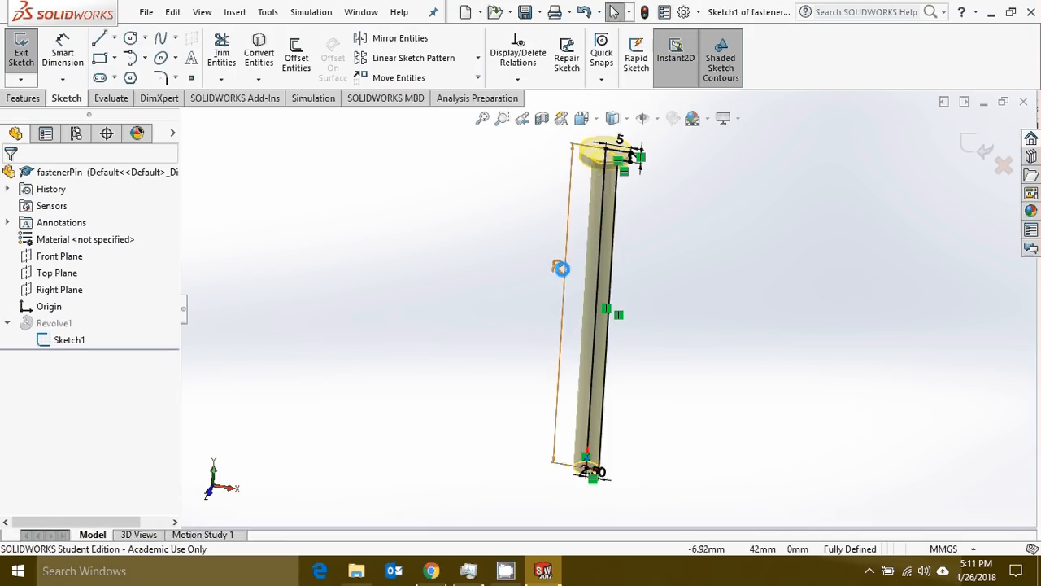
pyautogui.doubleClick(559, 269)
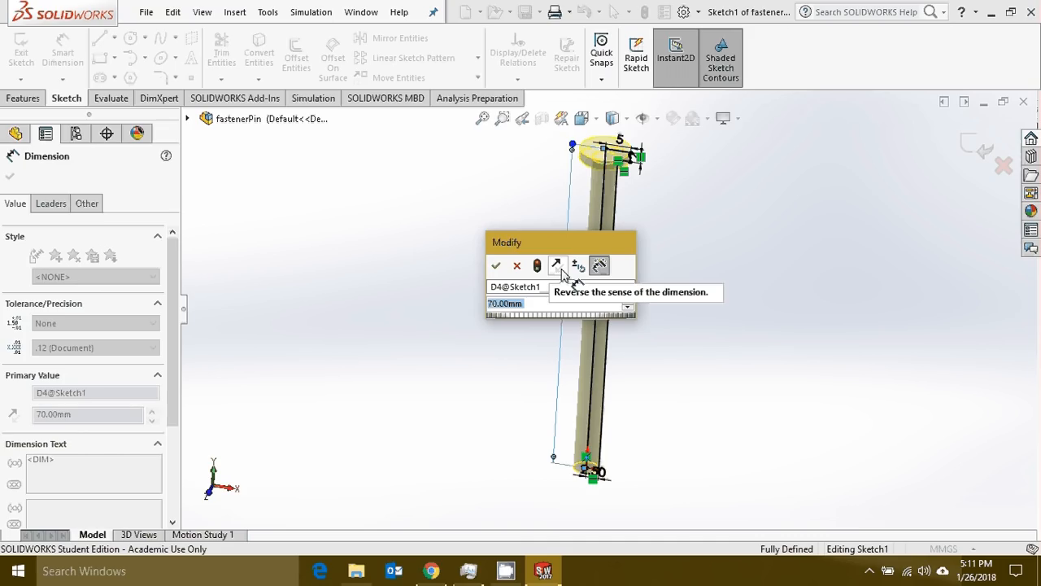
pyautogui.write('50')
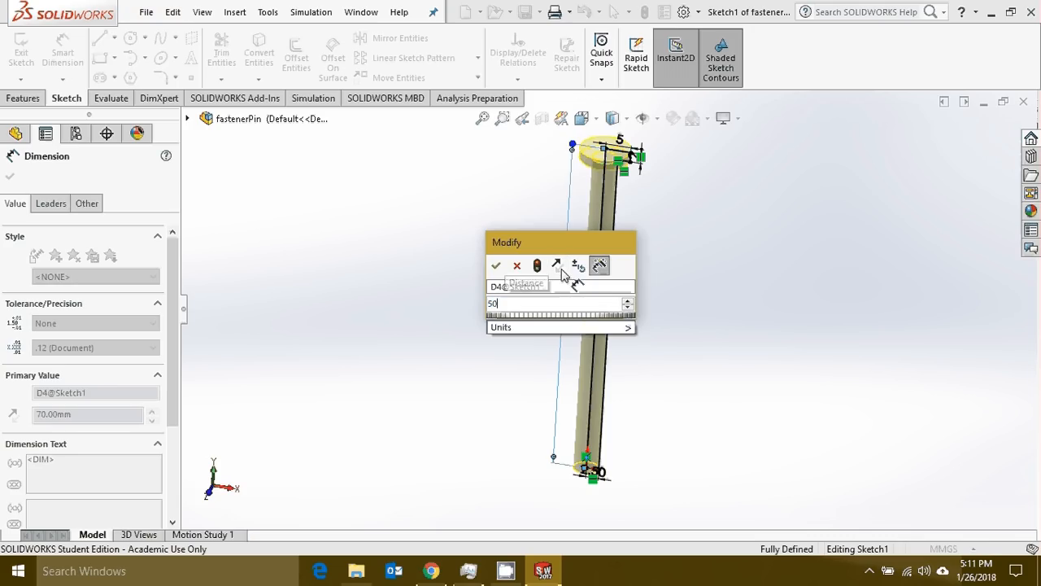
pyautogui.press('Return')
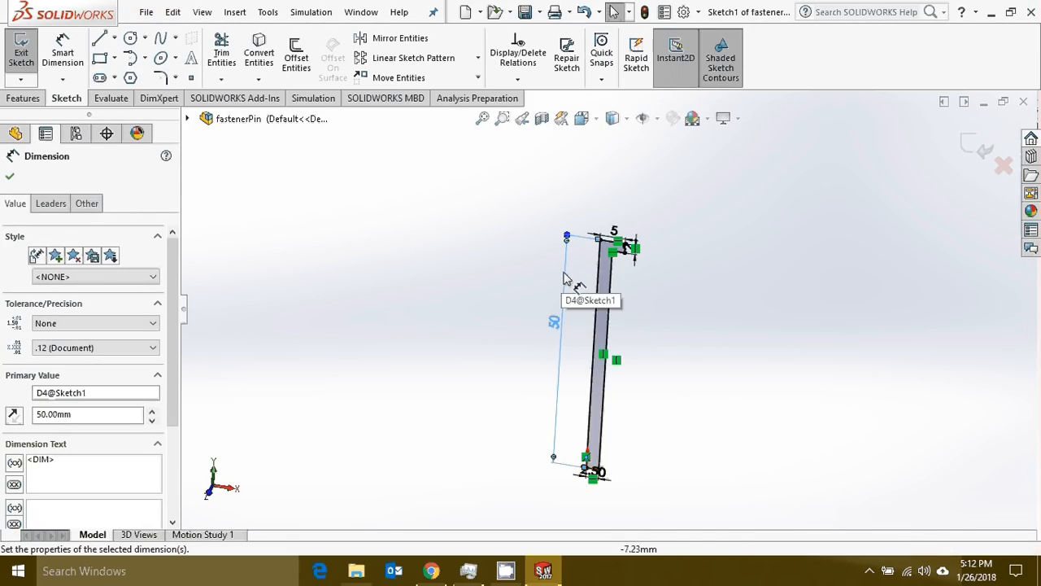
pyautogui.click(652, 283)
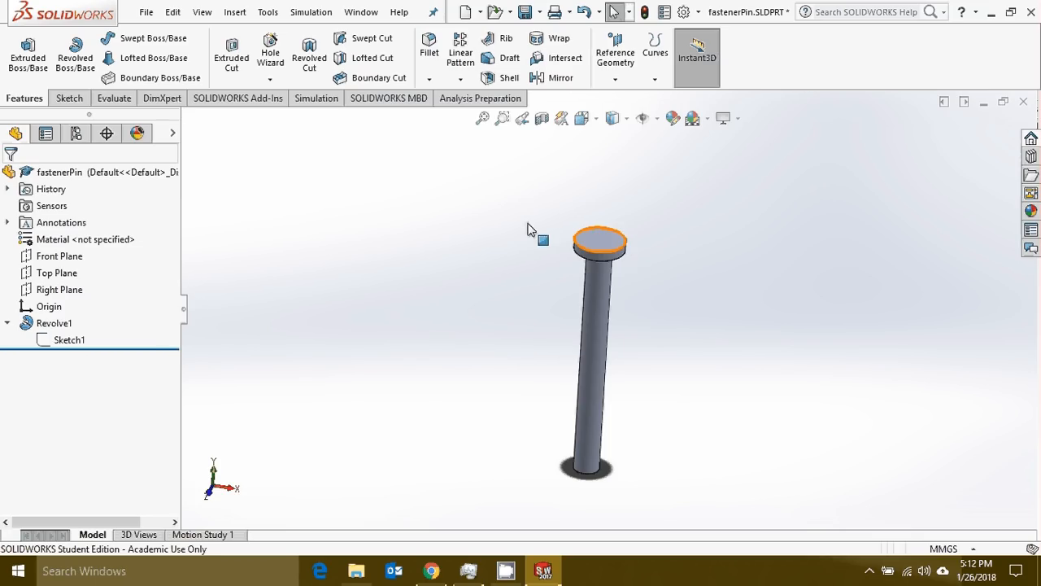
pyautogui.click(147, 12)
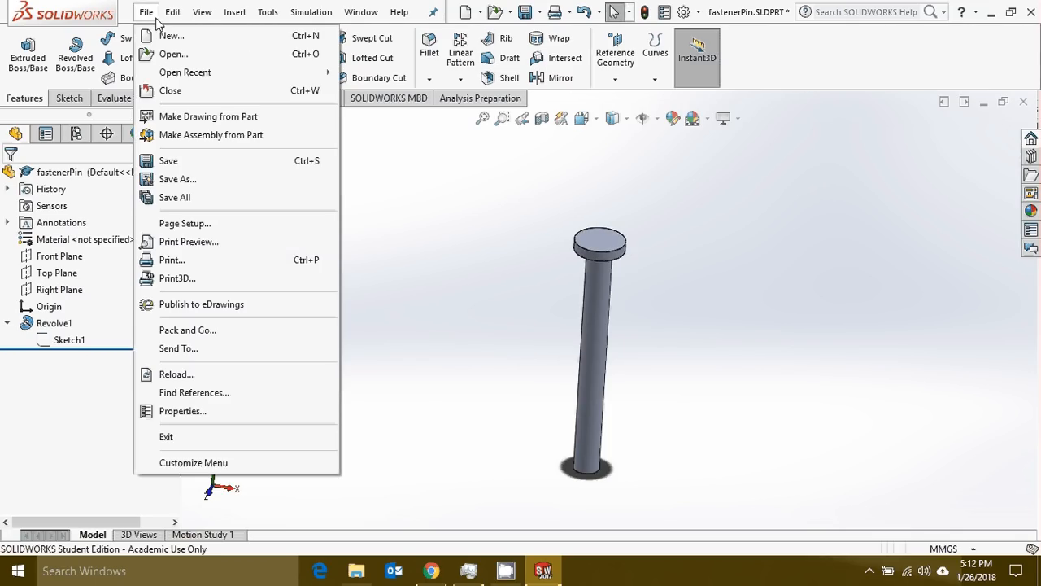
pyautogui.click(208, 162)
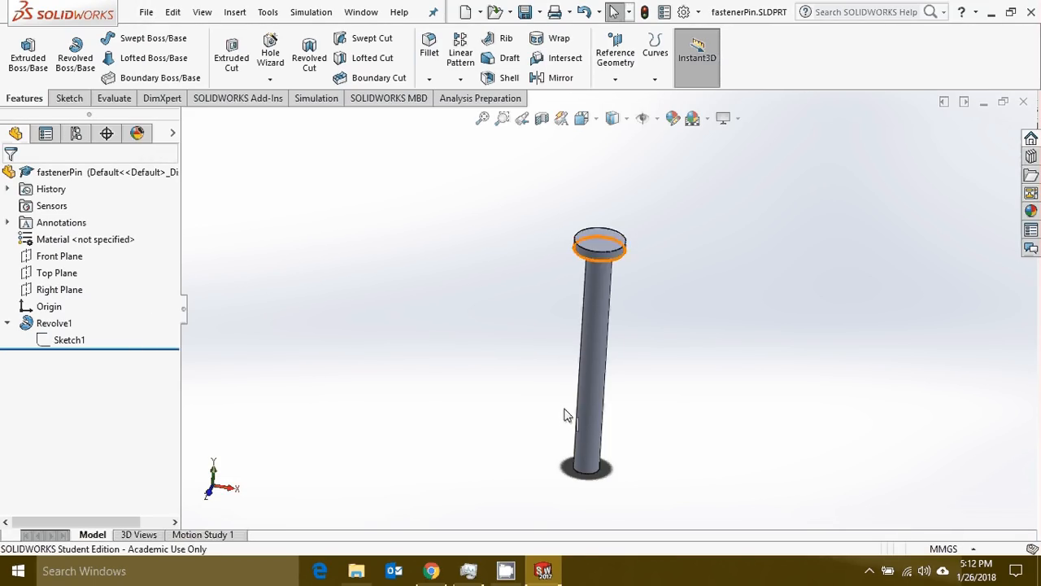